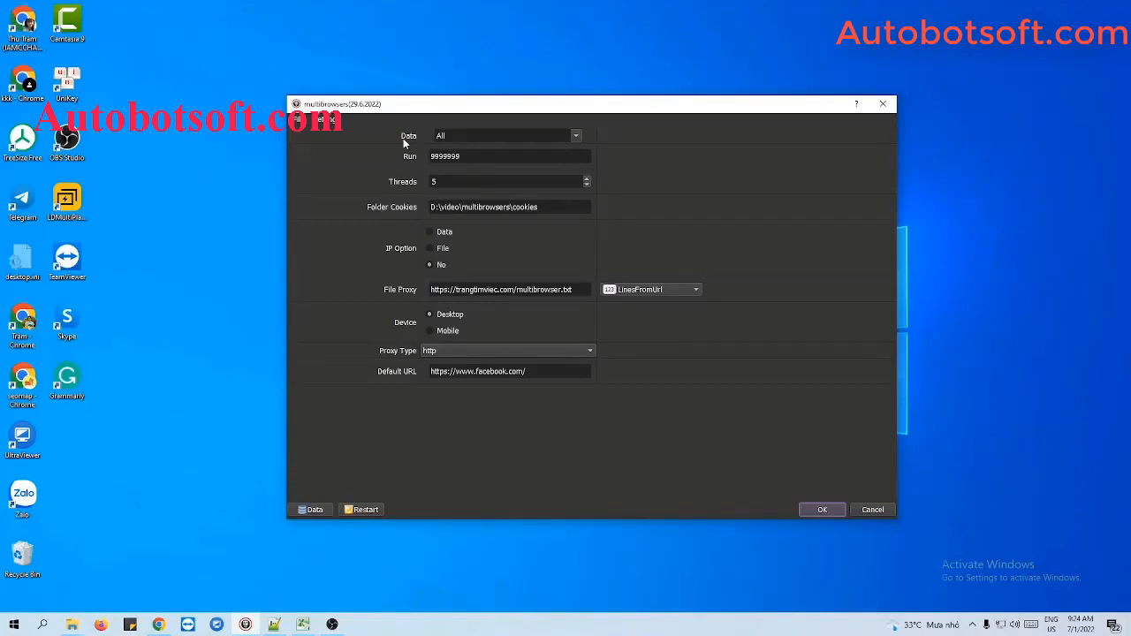
Step: Open the data manager and create a new group named Tutorial
click(302, 507)
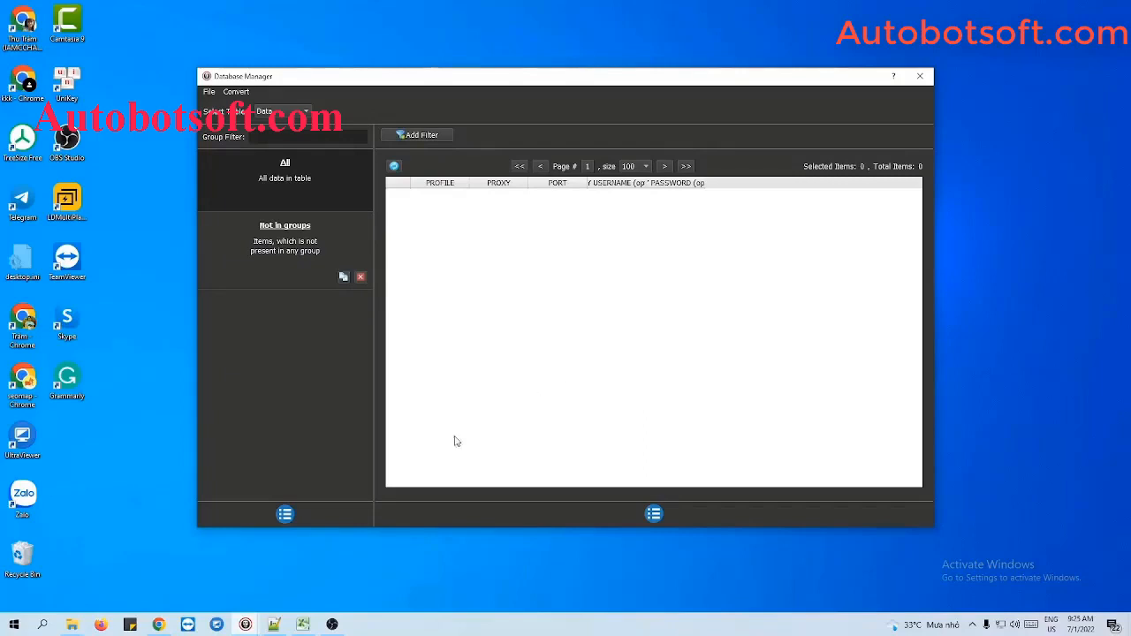
click(284, 513)
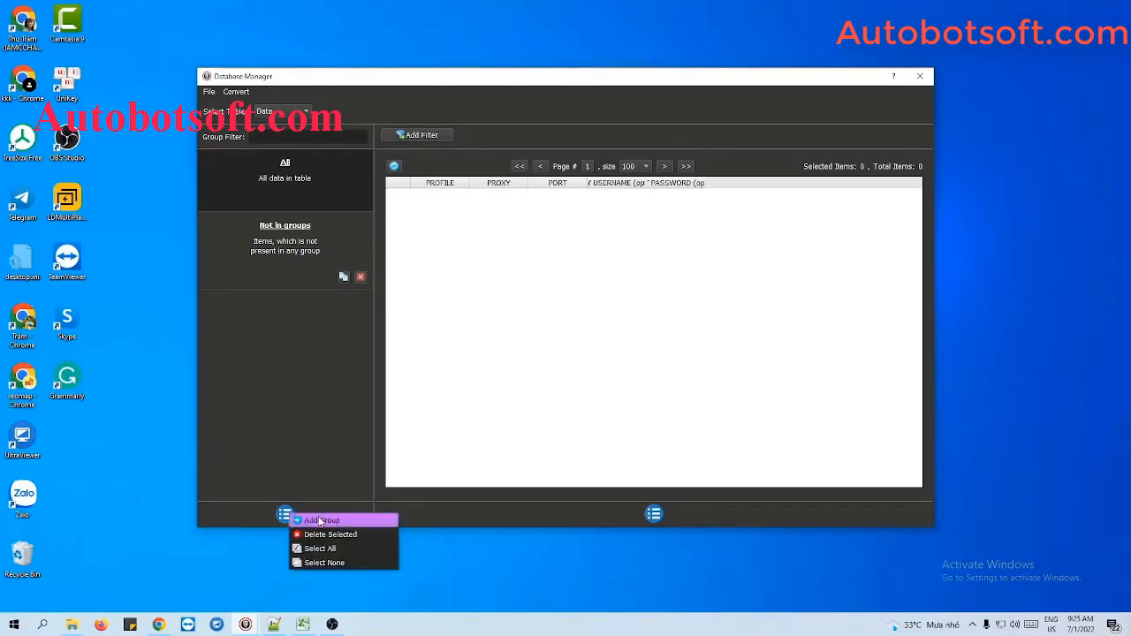
click(320, 520)
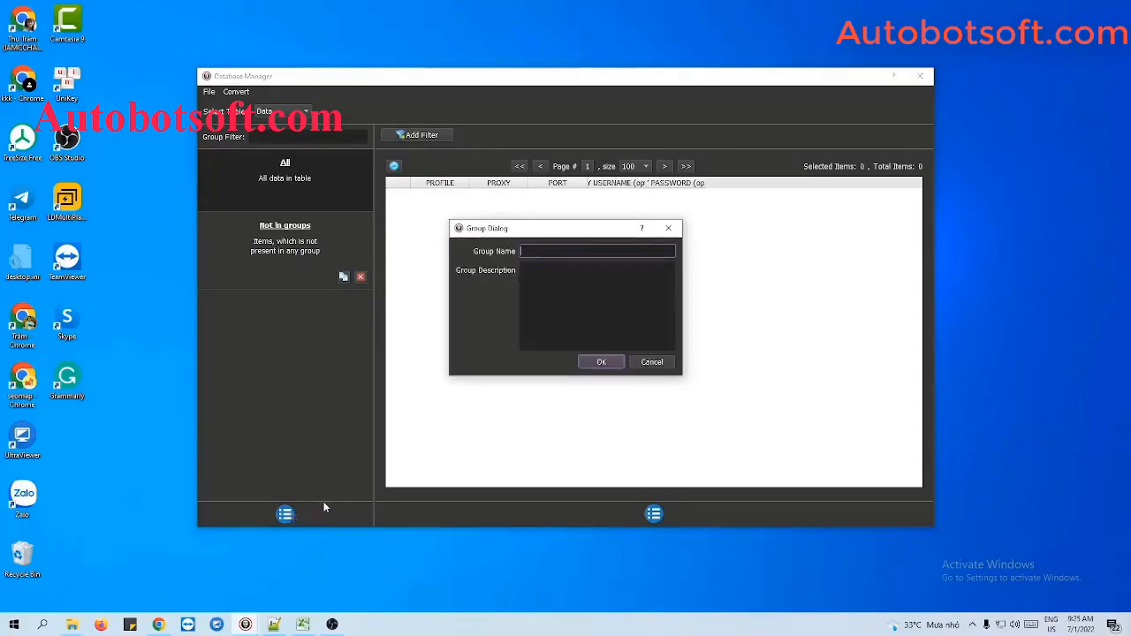
text(Tutorial)
click(604, 363)
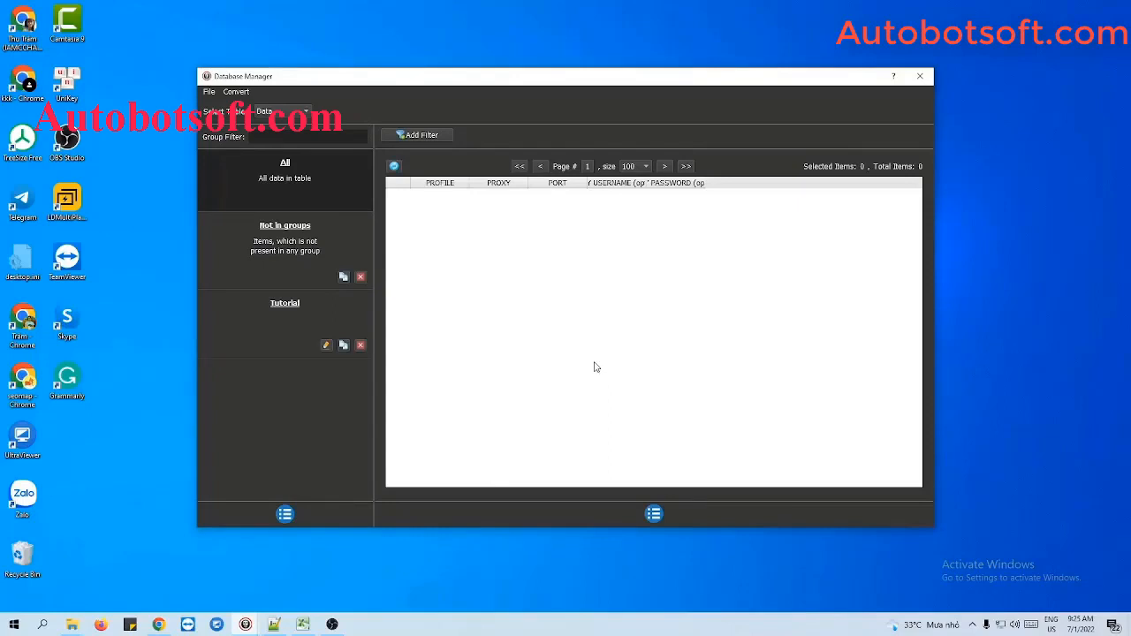
Step: Select the Tutorial group, start adding an item, and enter Profile 1 as the profile name
click(283, 314)
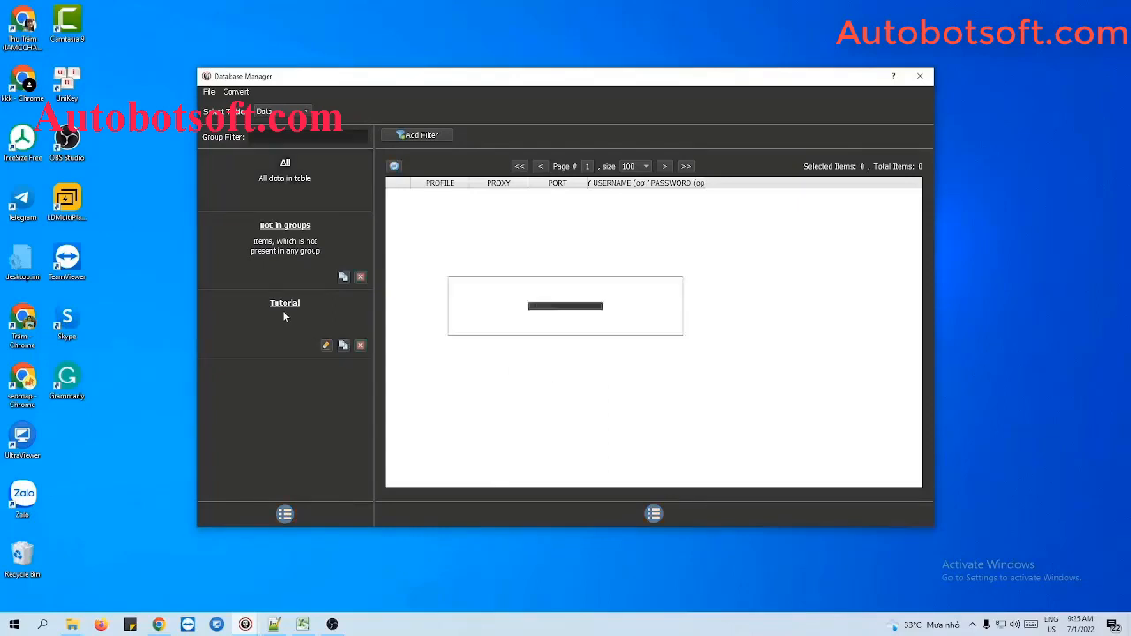
click(653, 515)
click(674, 518)
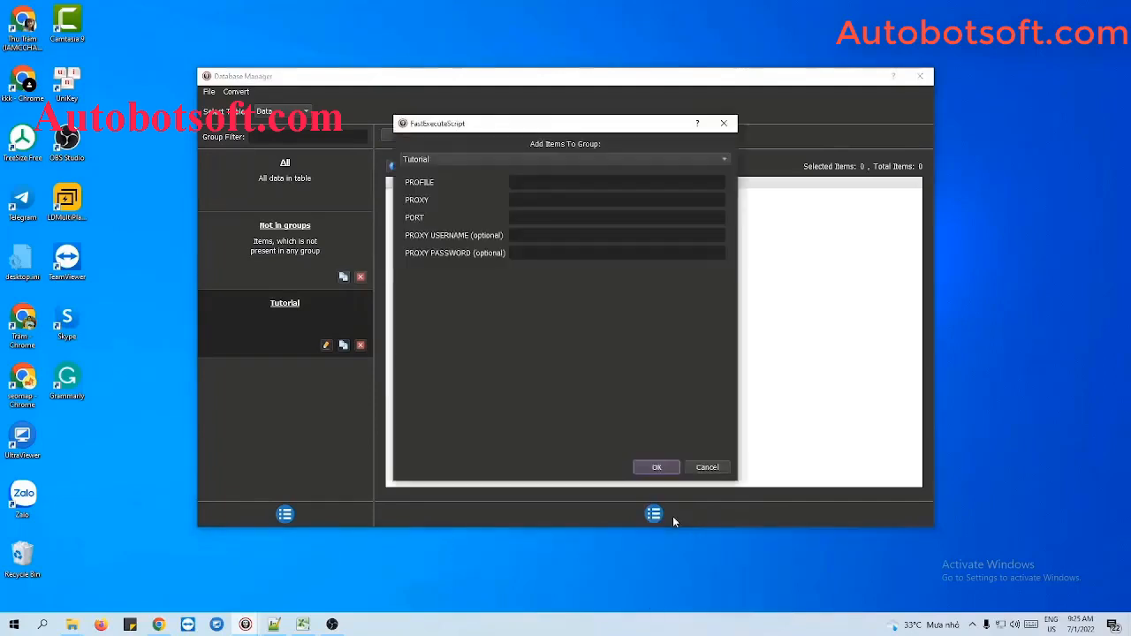
click(560, 181)
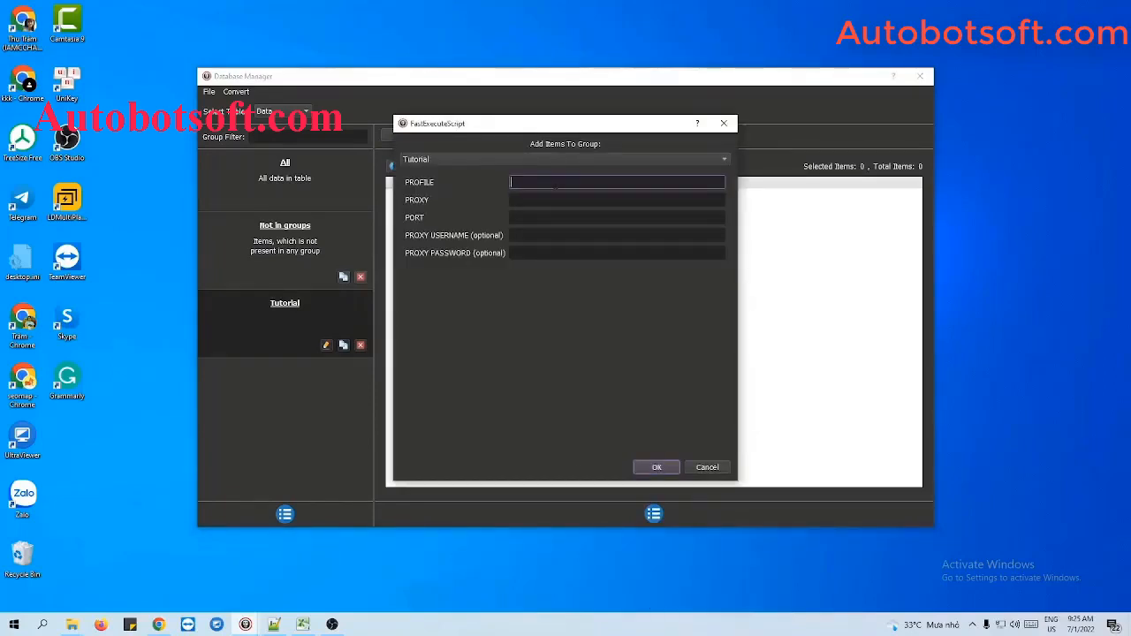
text(Profile 1)
Step: Fill in proxy 192.198.97.232 and port 58378 for the item and save it to the group
key(Tab)
key(Tab)
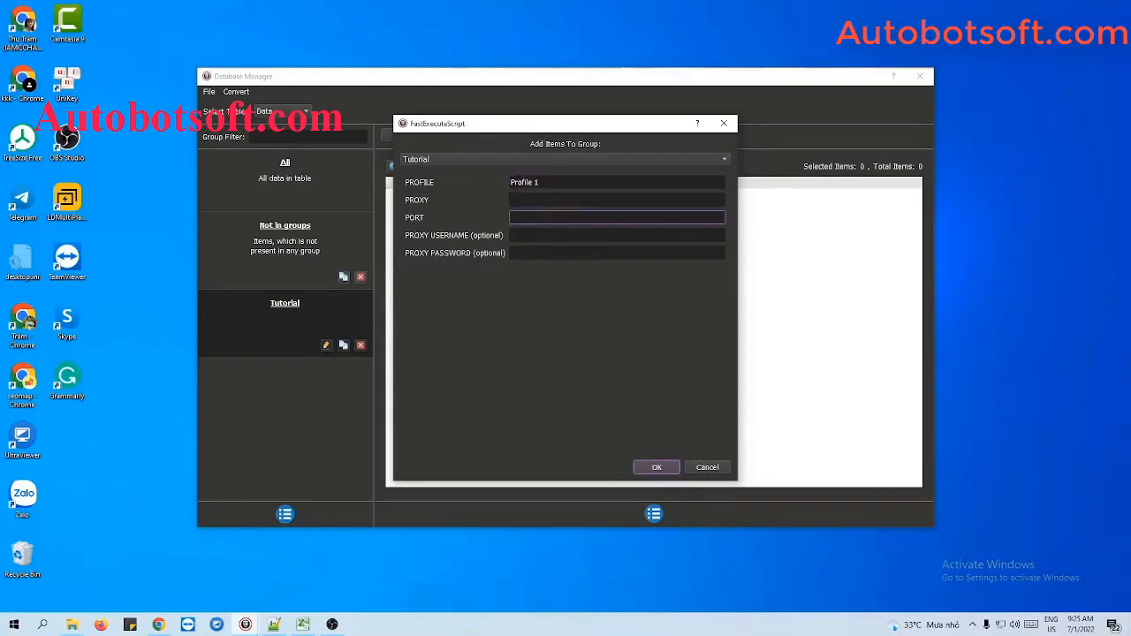
click(554, 182)
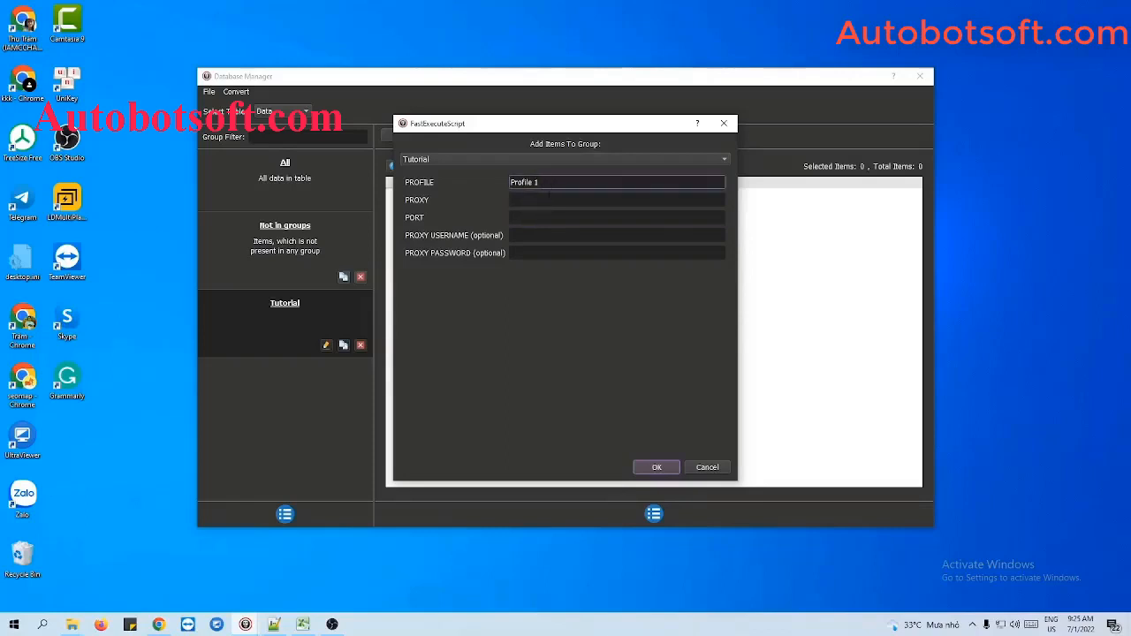
click(548, 197)
key(Tab)
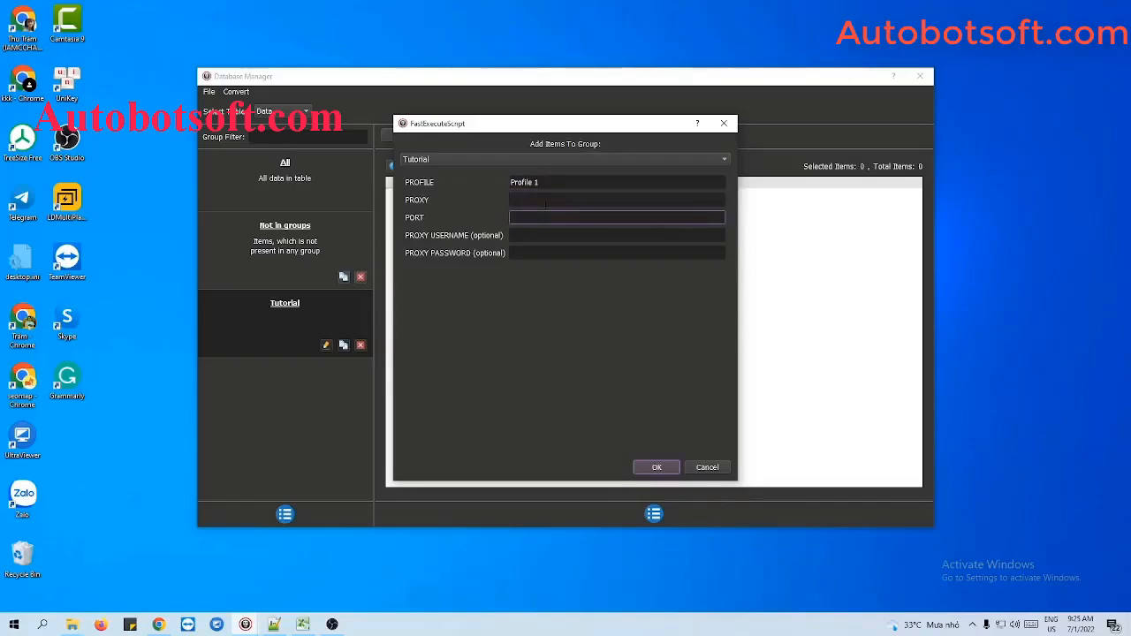
click(545, 203)
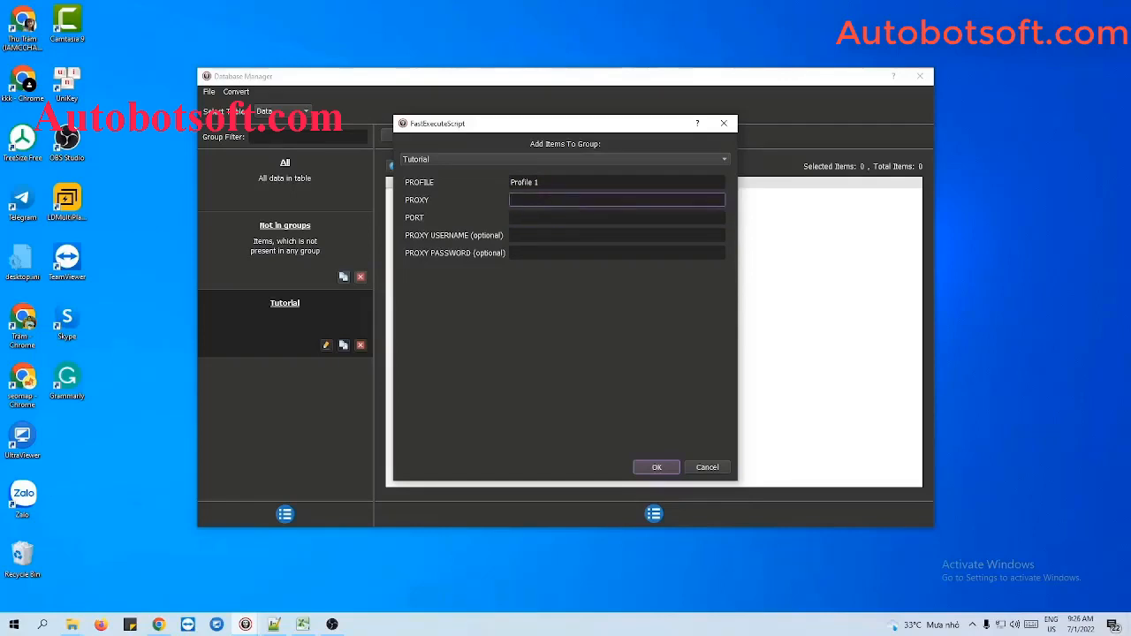
text(192.198.97.232)
click(530, 217)
text(58378)
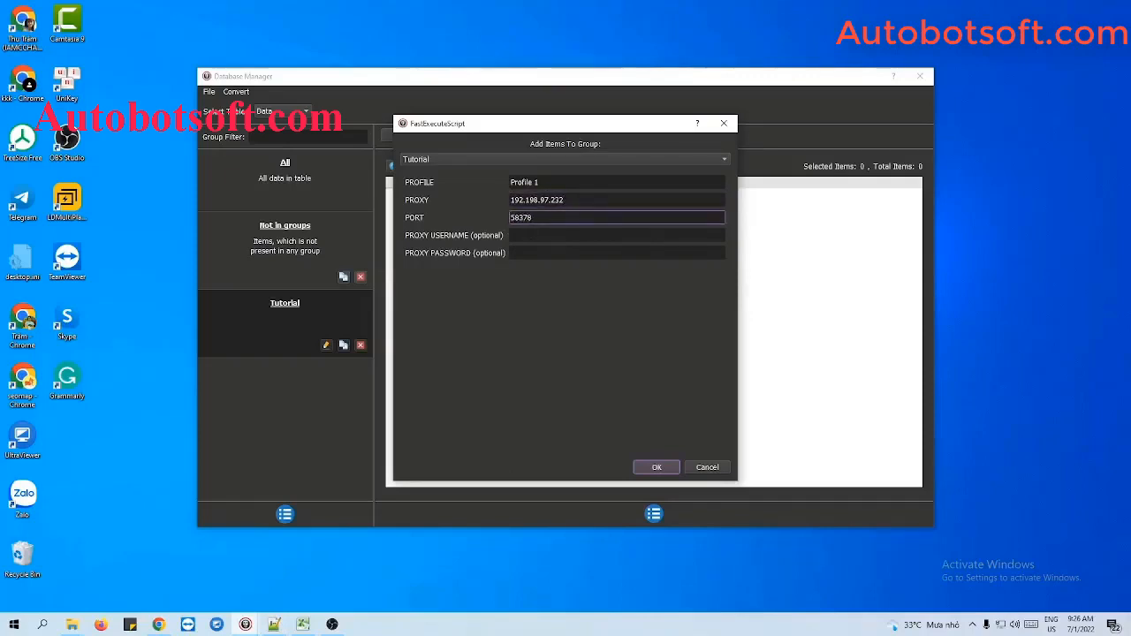
key(Tab)
click(528, 252)
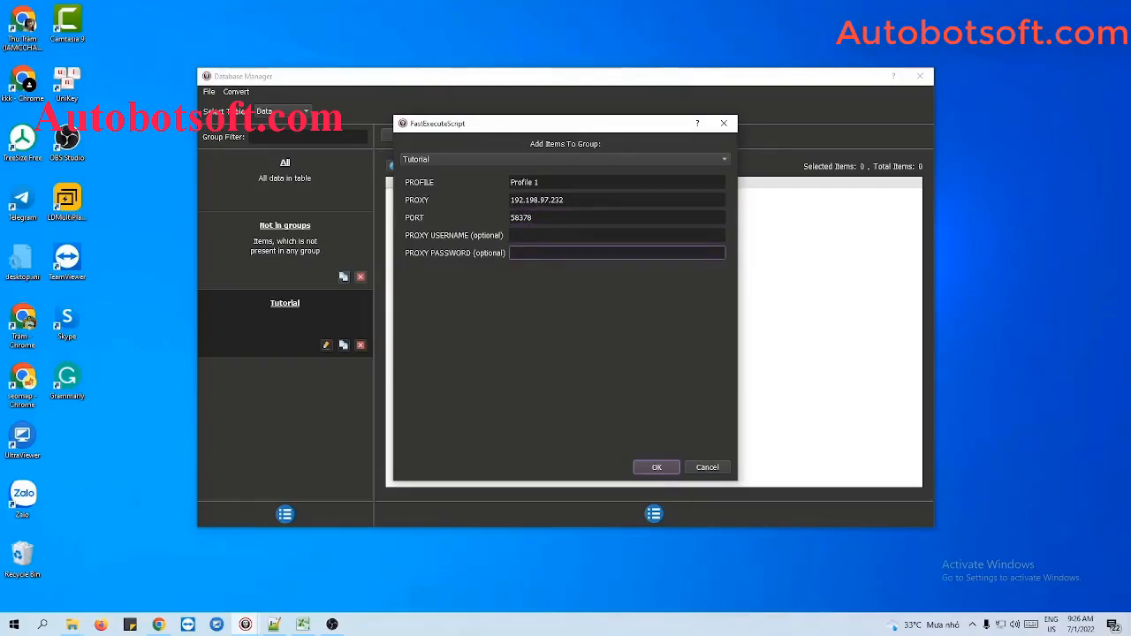
click(654, 468)
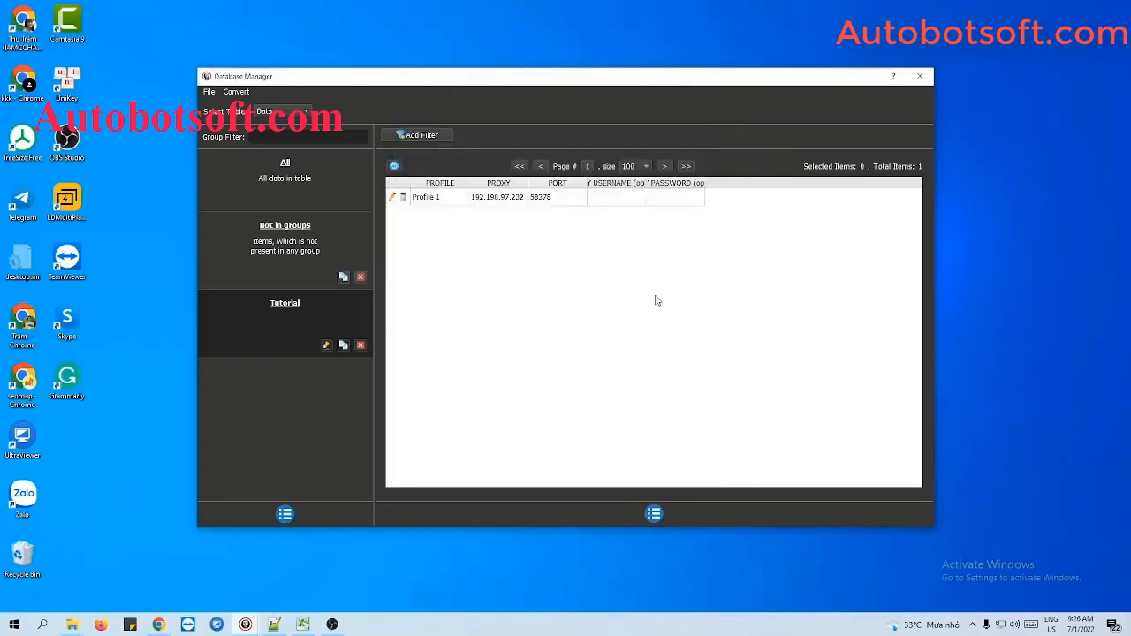
click(655, 514)
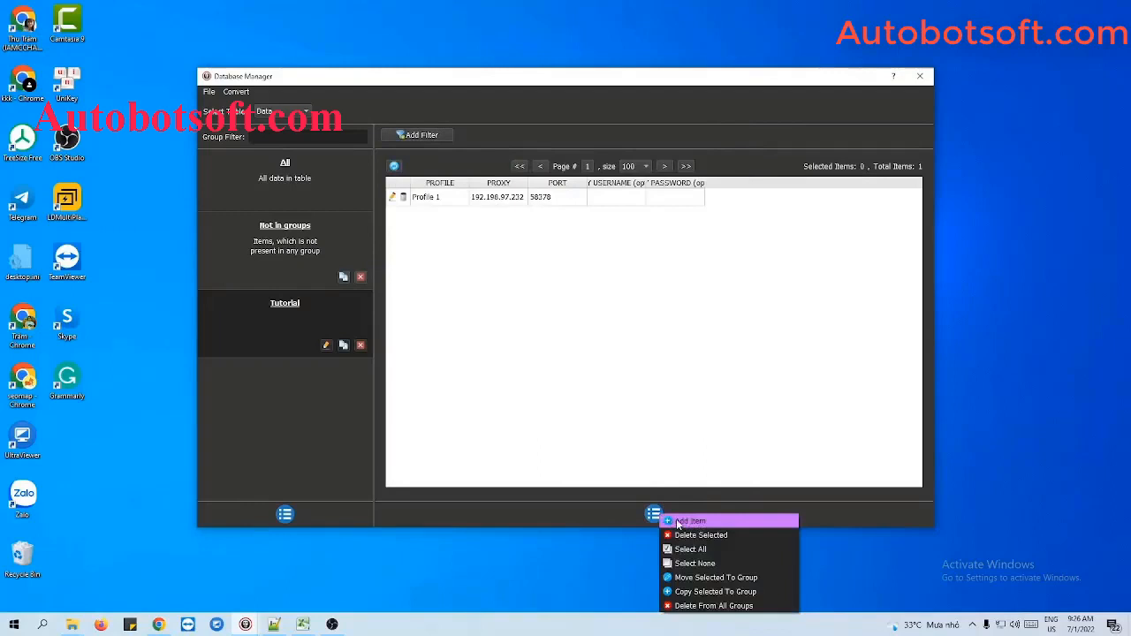
click(689, 522)
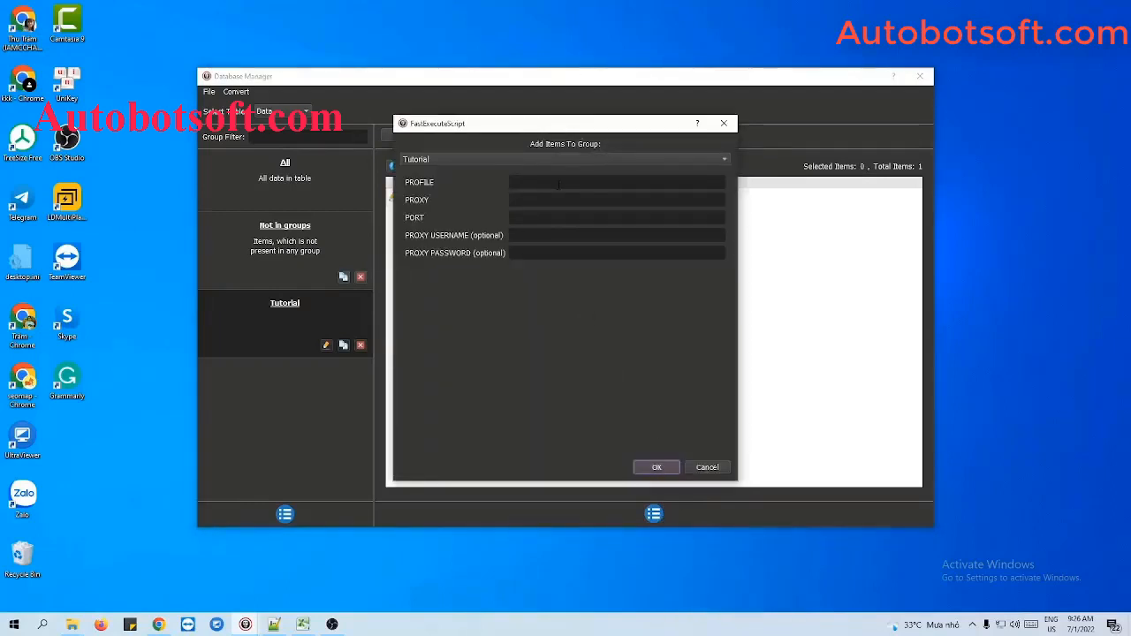
click(723, 122)
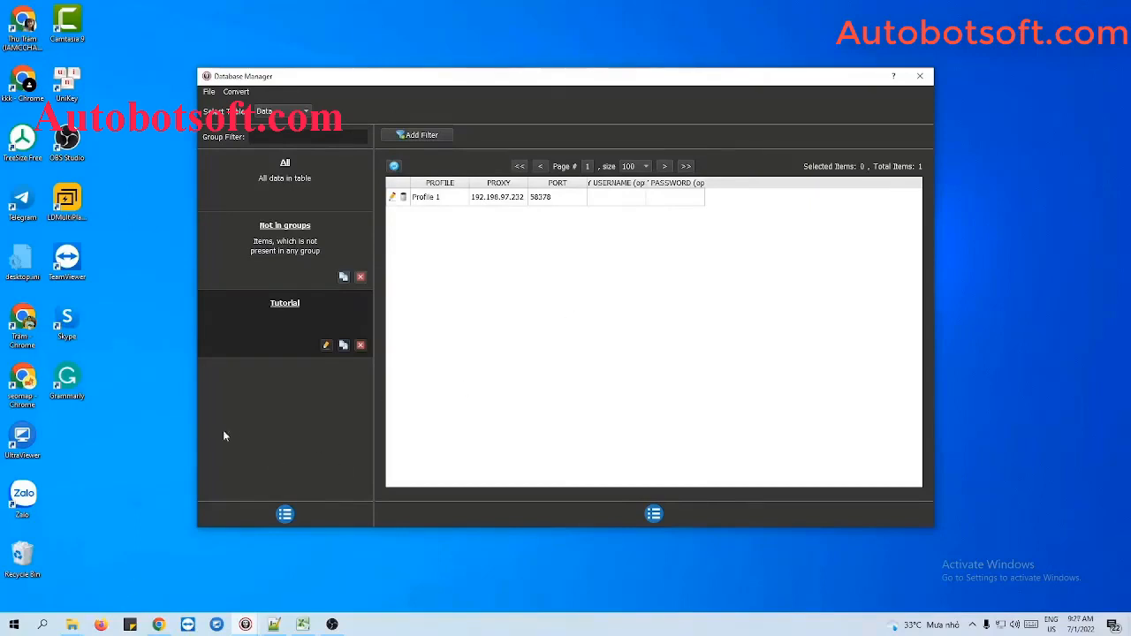
Step: Create a new text document named profile.txt in the Multibrowsers folder
click(71, 625)
right_click(341, 258)
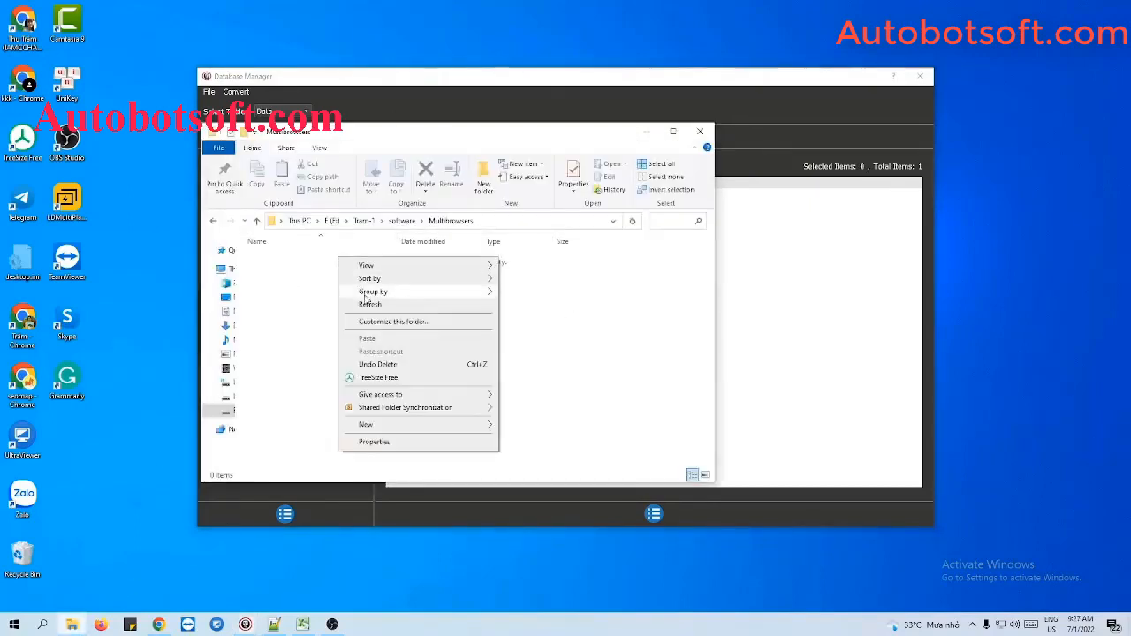
mouse_move(368, 421)
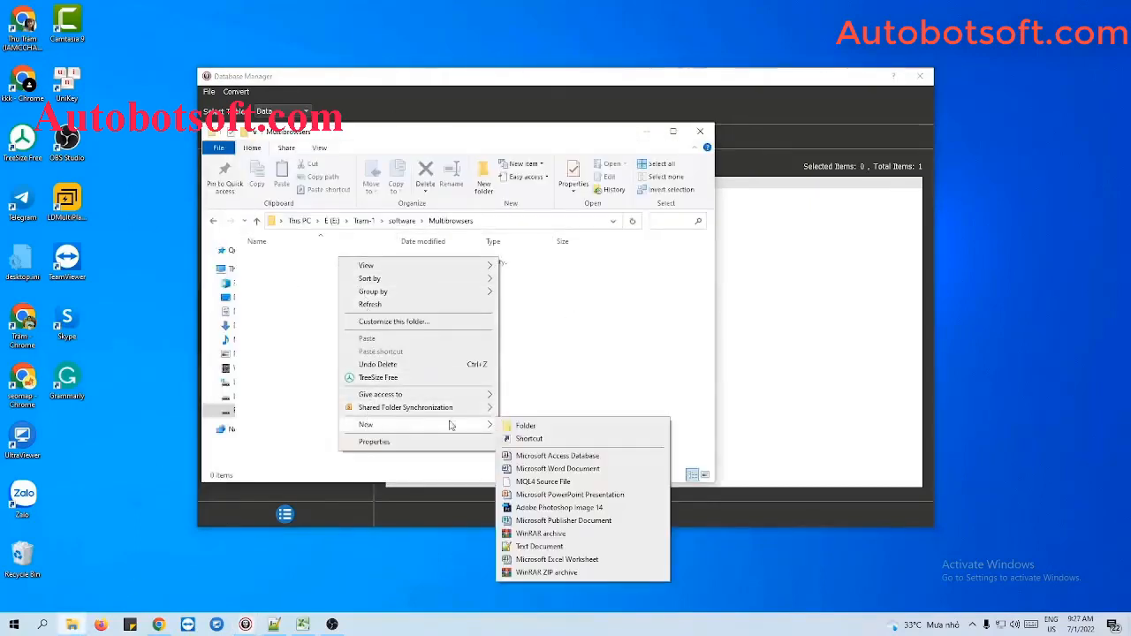
click(522, 548)
text(pro)
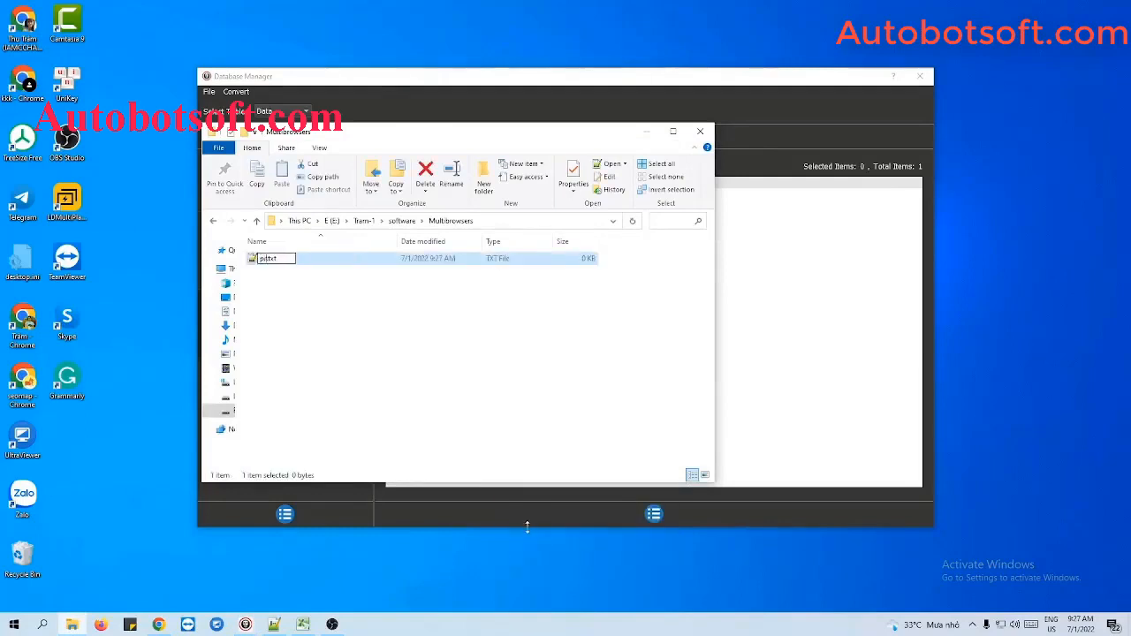
text(file)
key(Return)
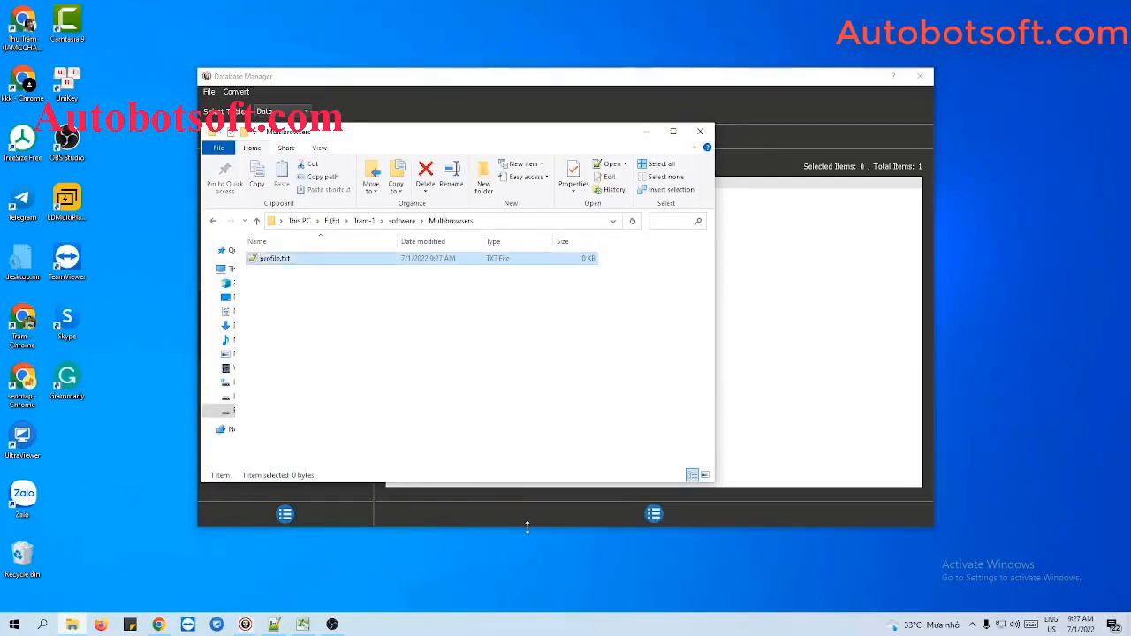
Step: Open profile.txt in Notepad++ and write the line Profile 1,192.198.97.232:58378
double_click(311, 263)
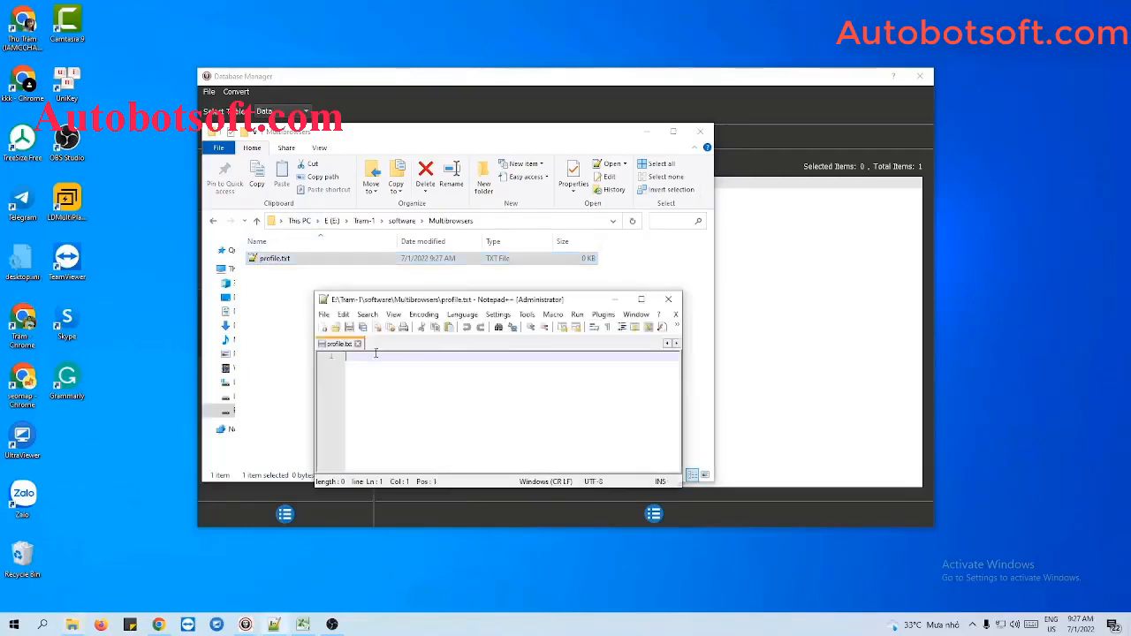
click(646, 131)
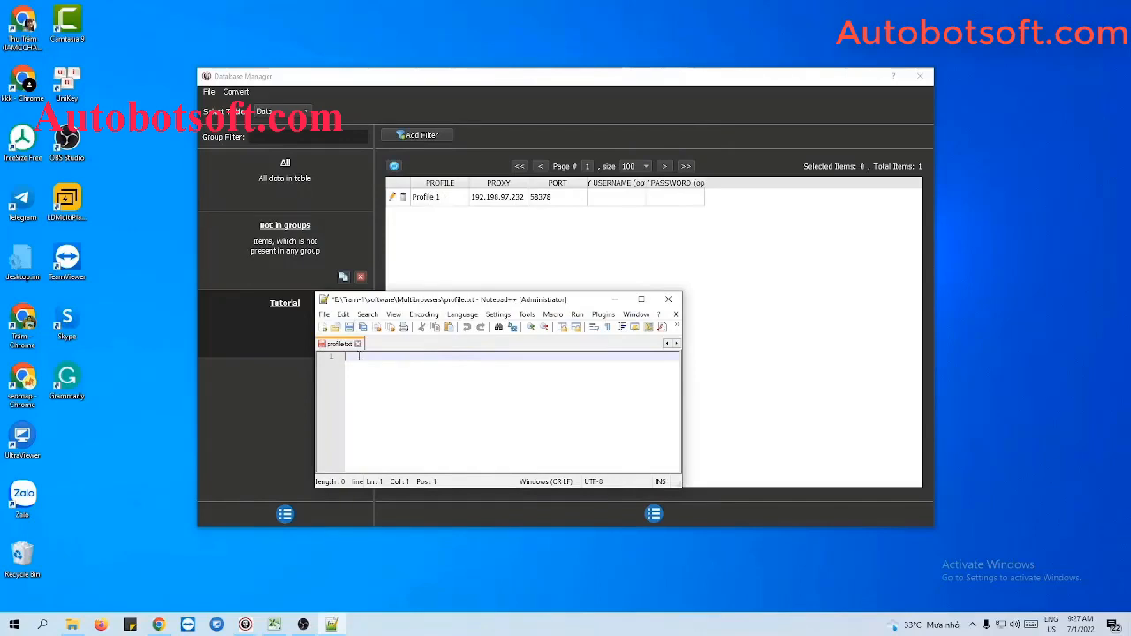
text(Profile 1,)
text(192.198.97.232)
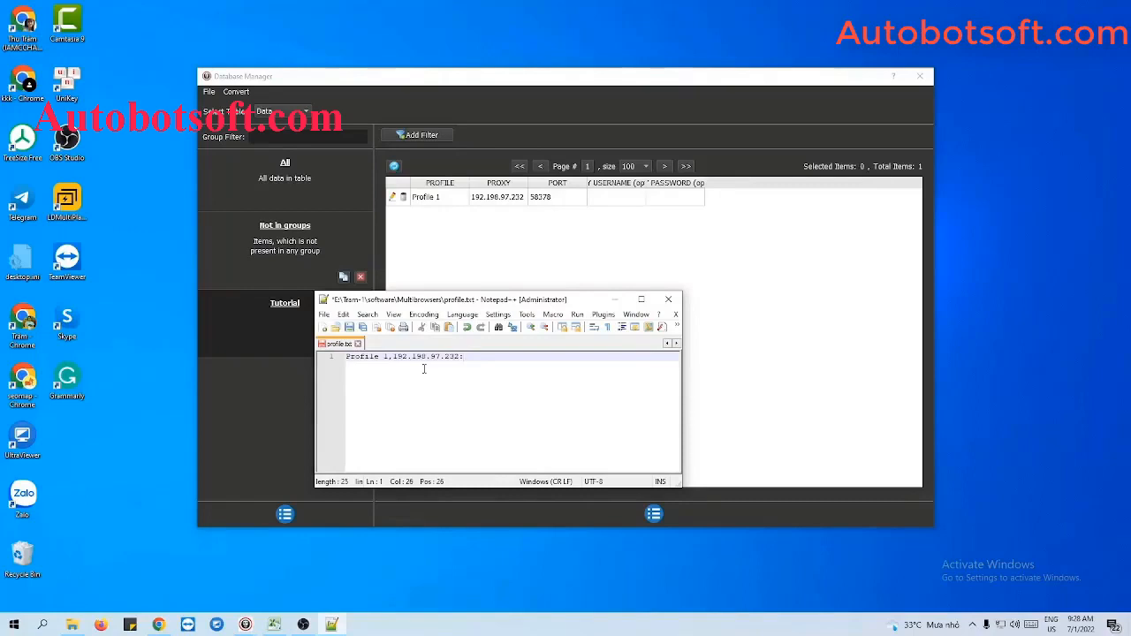
text(58378)
key(Return)
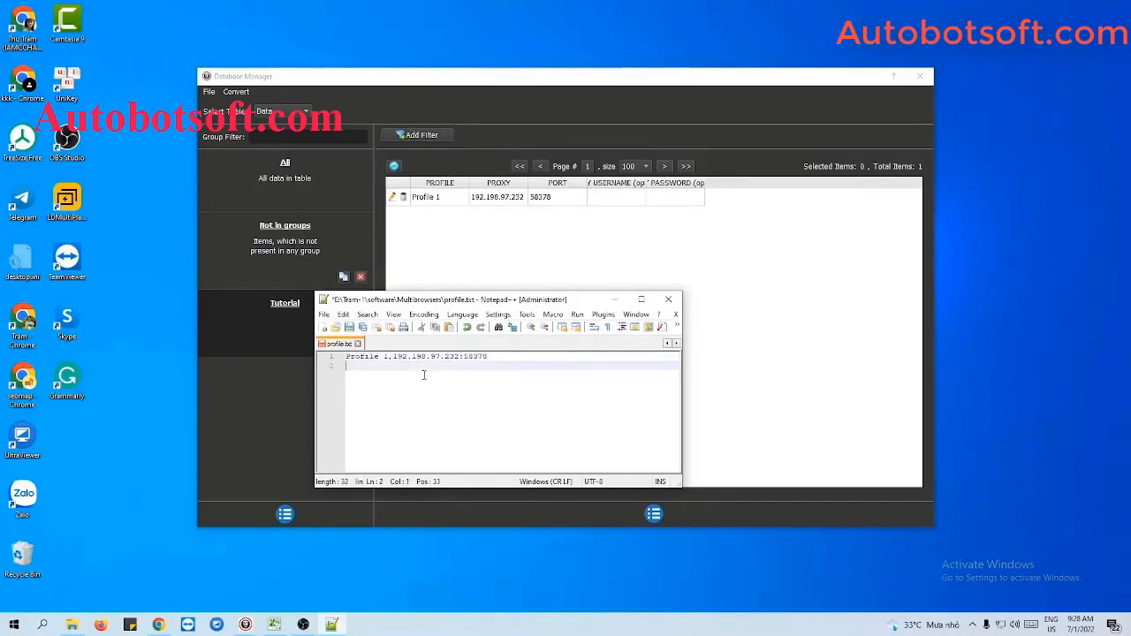
Step: Add a second line Profile 2,23.254.68.235:58378, reusing the port copied from the first line
text(Profile 2,)
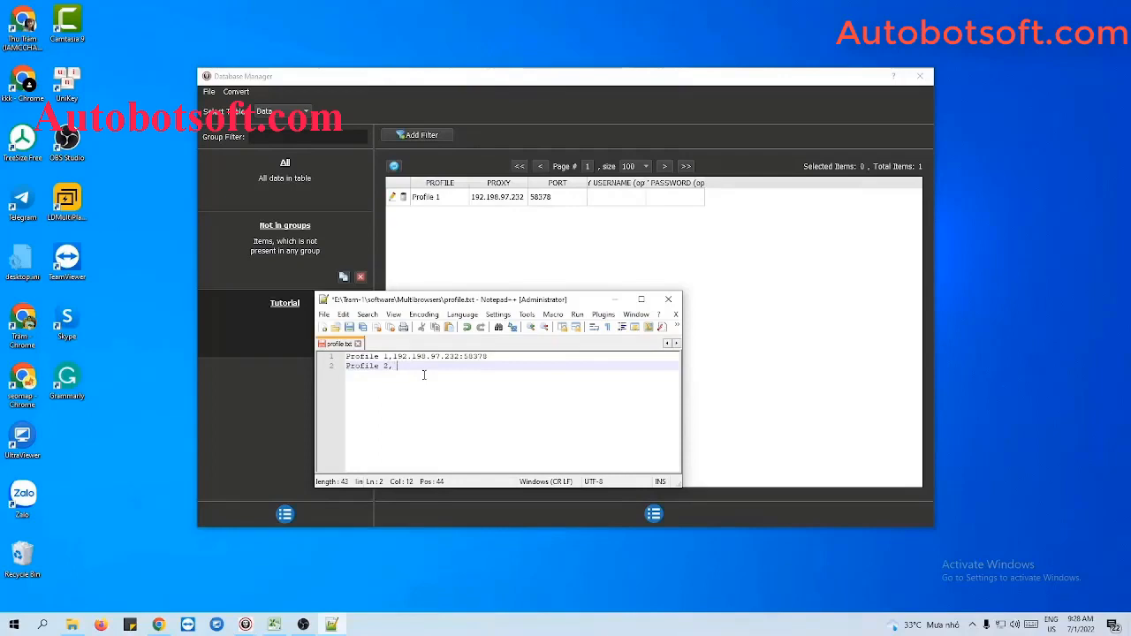
key(BackSpace)
text(23.254.68.235)
text(:)
drag(464, 356, 492, 357)
key(ctrl+c)
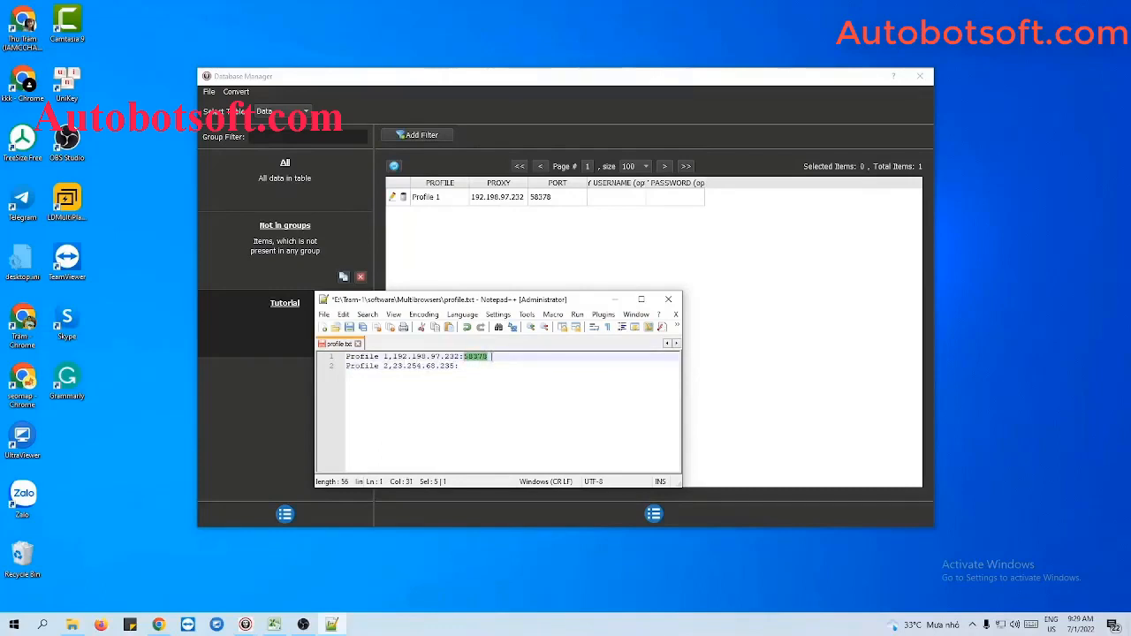
click(478, 367)
key(ctrl+v)
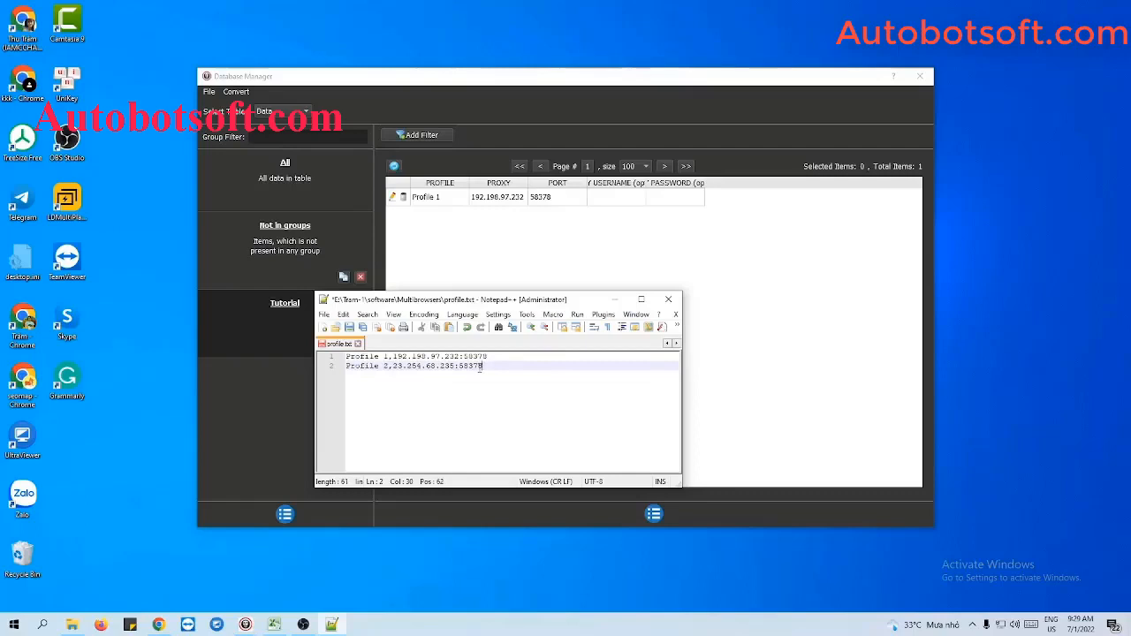
Step: Save profile.txt
key(Return)
key(Return)
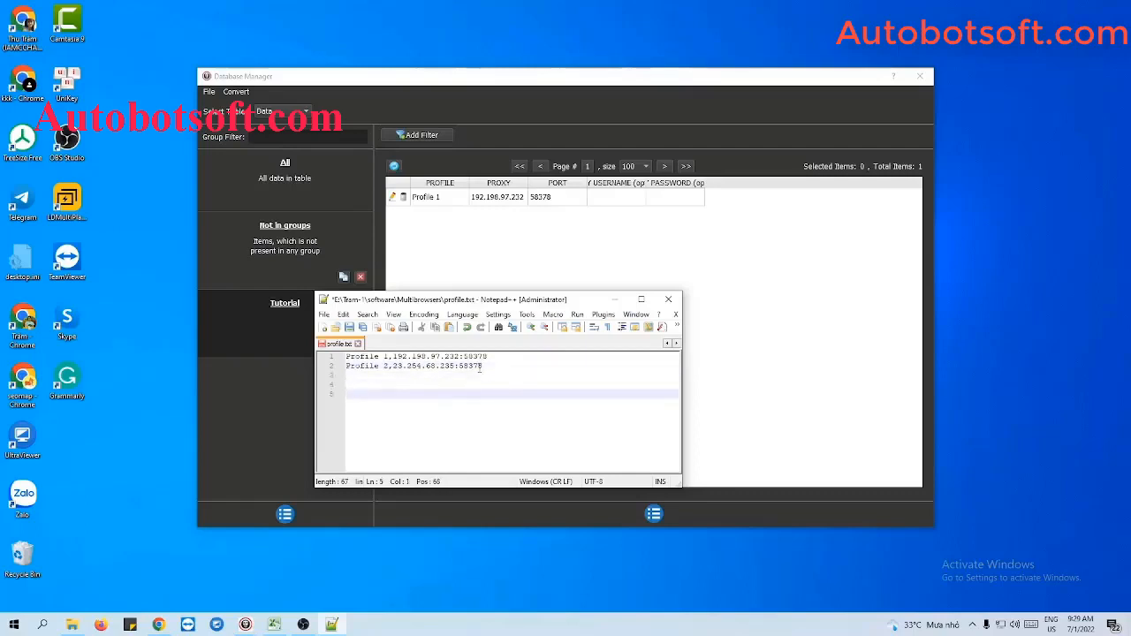
key(BackSpace)
key(BackSpace)
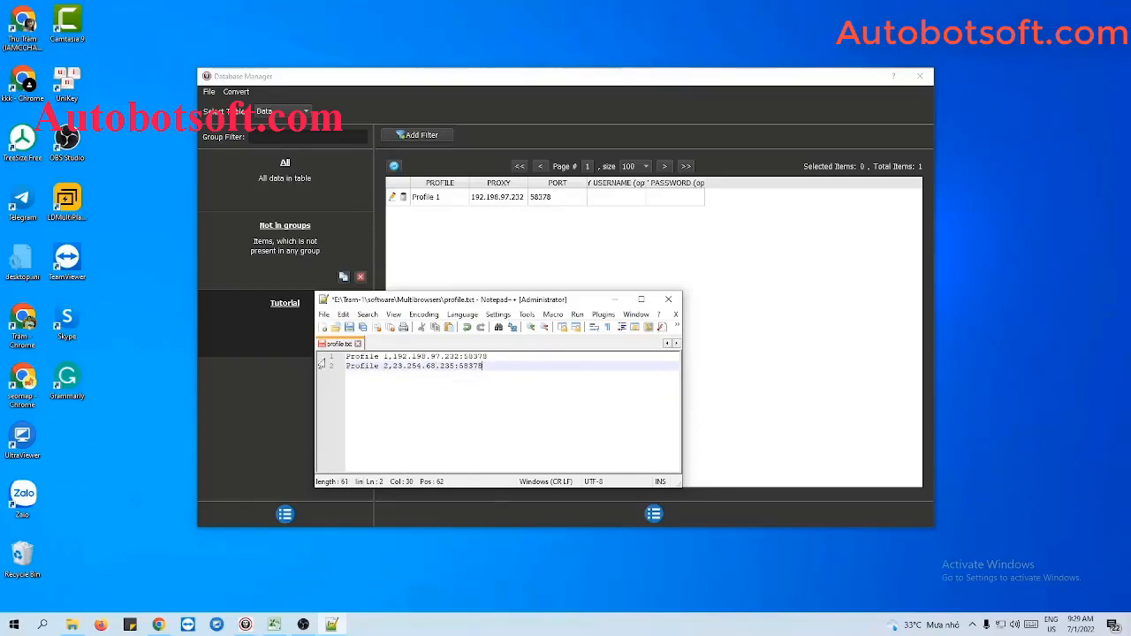
key(ctrl+s)
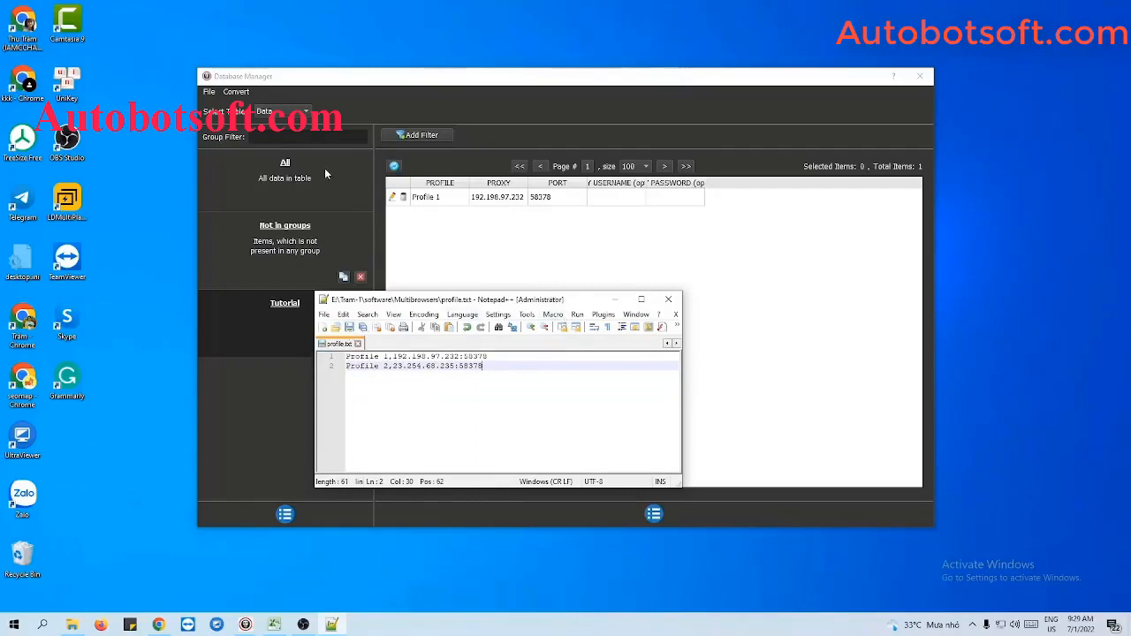
Step: Import profile.txt from the Multibrowsers folder as CSV profile data
click(234, 93)
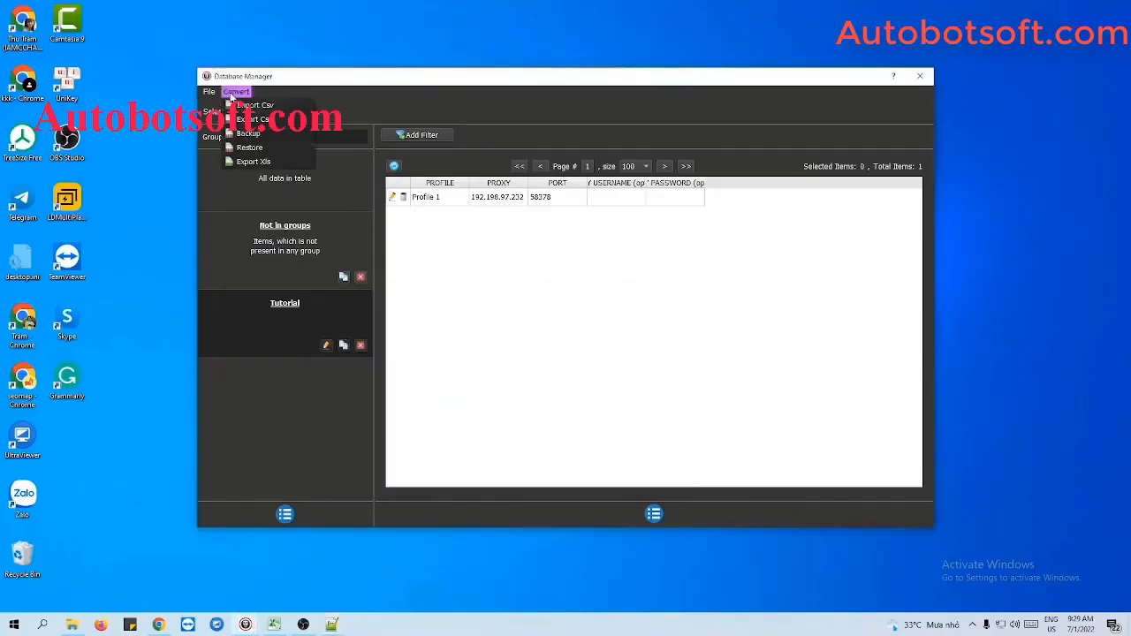
click(252, 106)
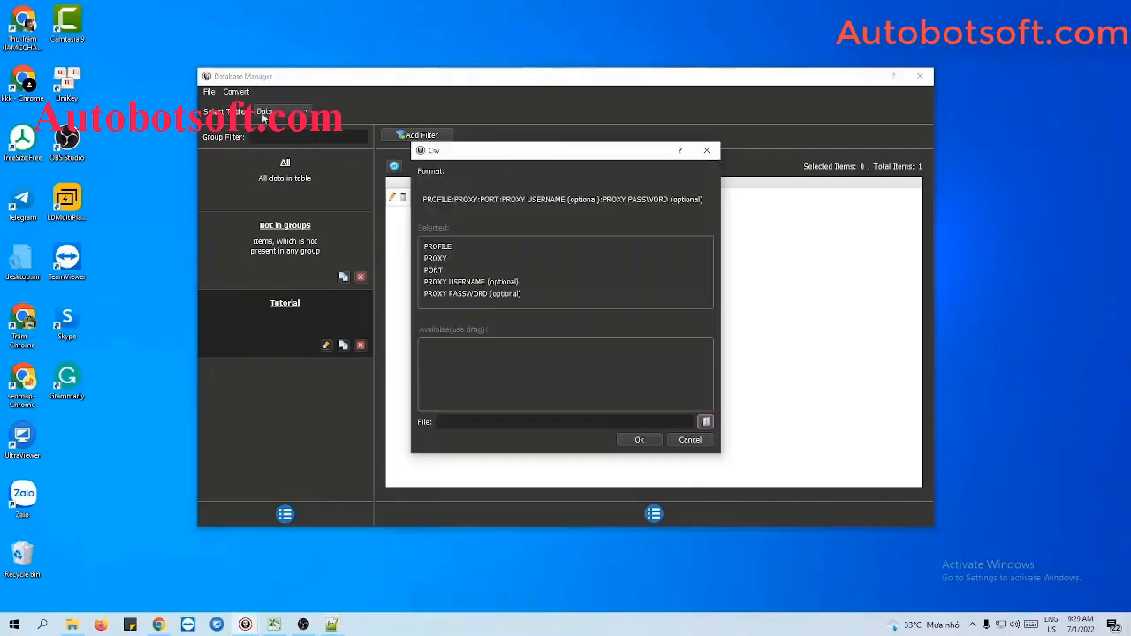
click(706, 422)
double_click(565, 397)
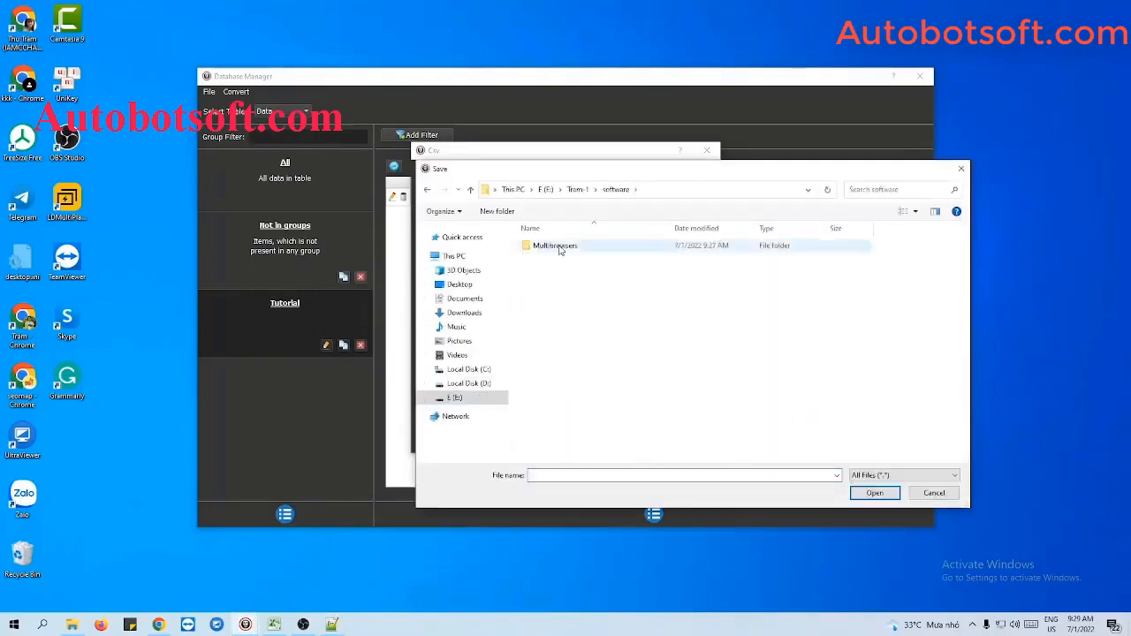
click(559, 247)
click(855, 491)
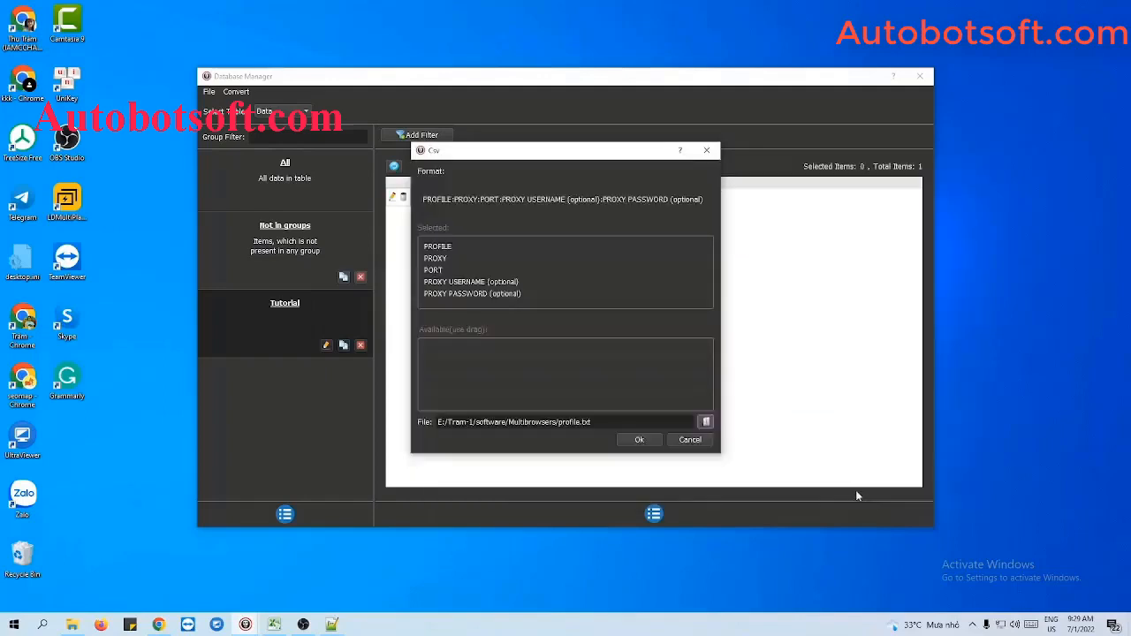
click(640, 440)
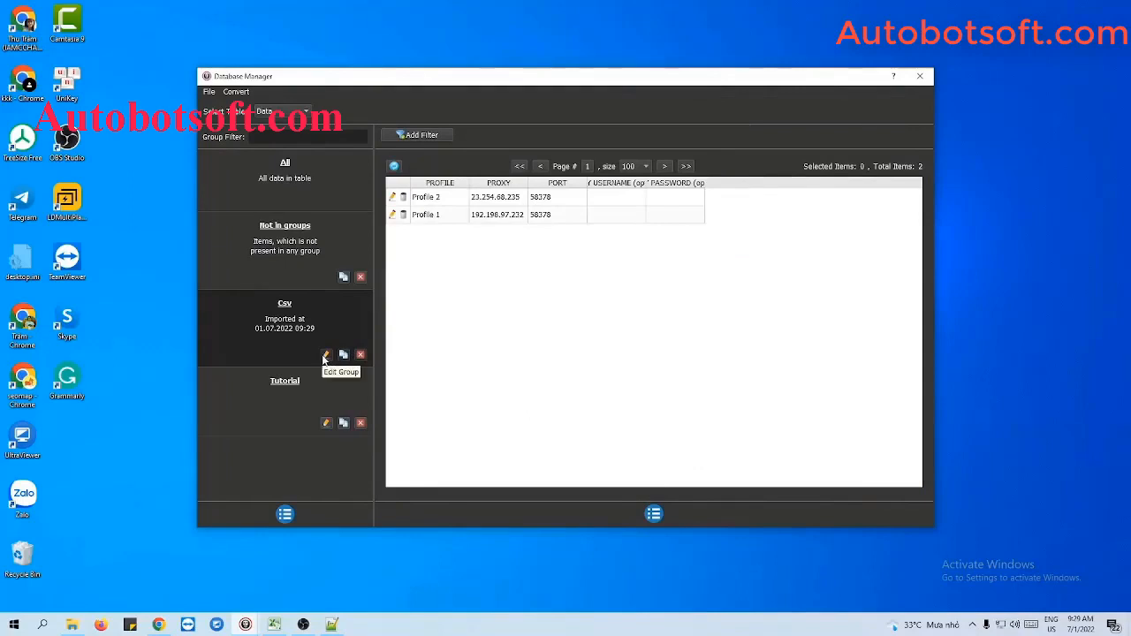
Step: Rename the imported Csv group to Tutorial 2
click(324, 357)
drag(535, 250, 495, 254)
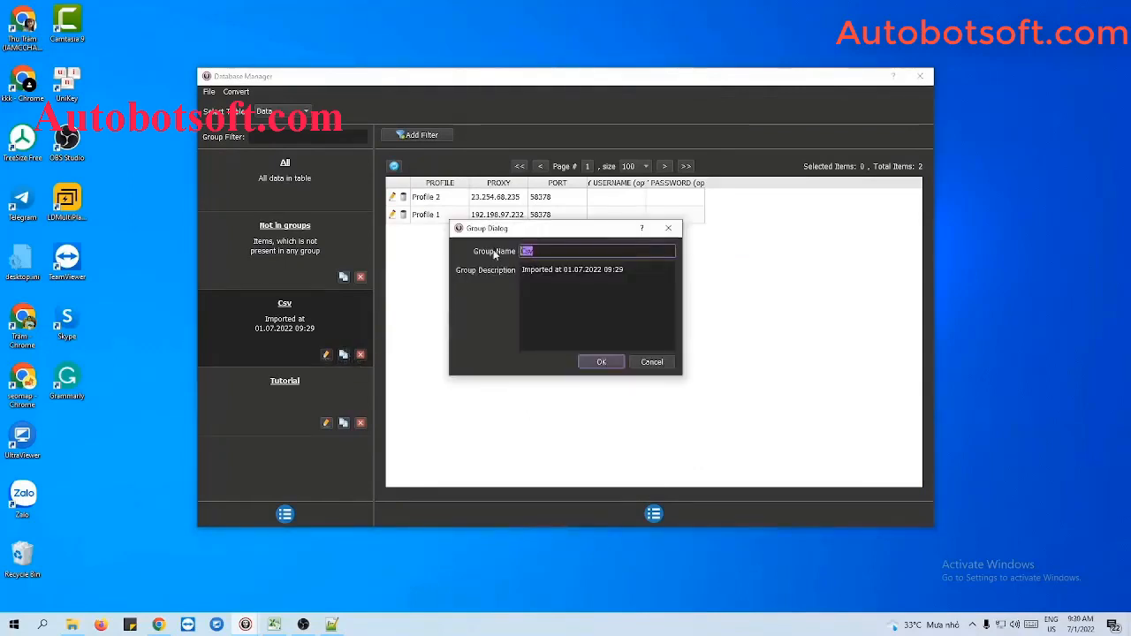
text(Tutorial )
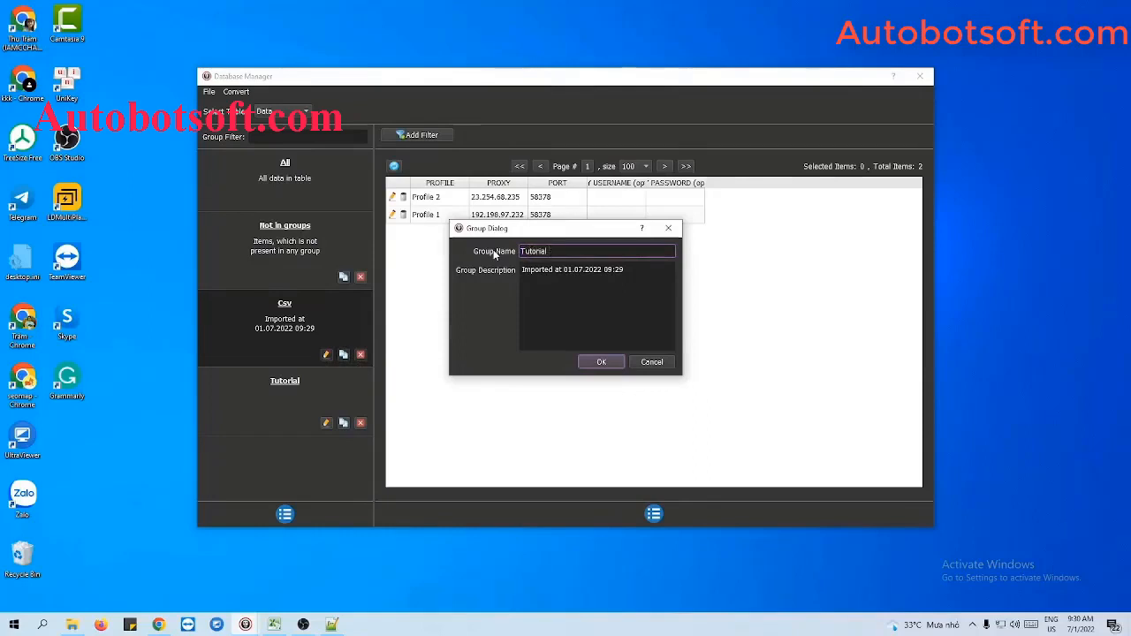
text(2)
click(600, 362)
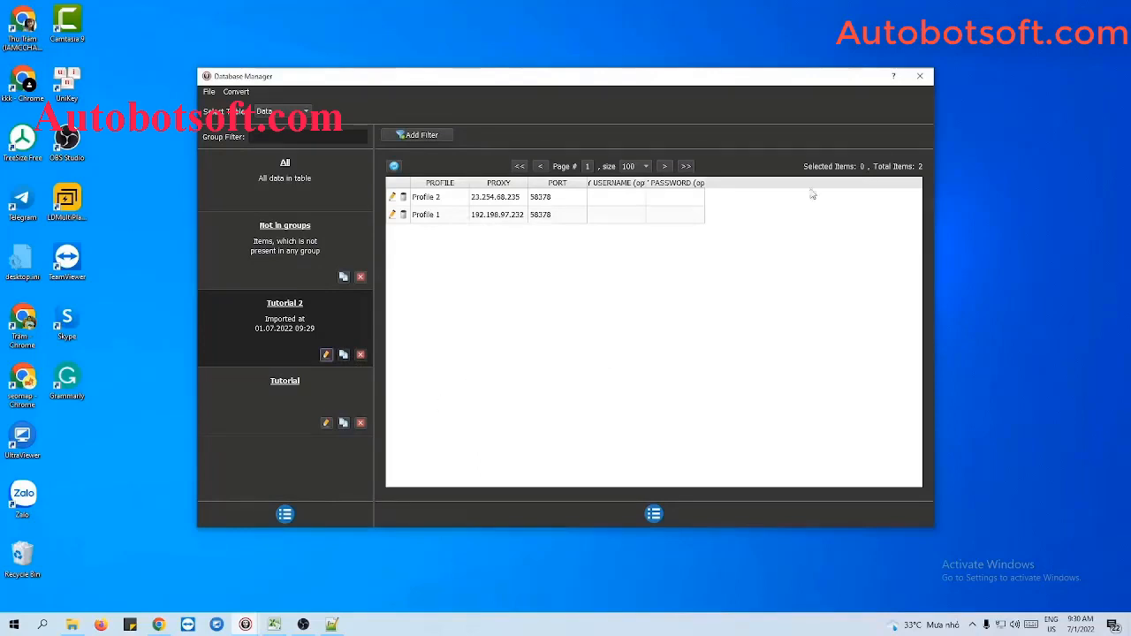
Step: Close the Database Manager and choose Tutorial 2 as the Data source in the main settings
click(919, 76)
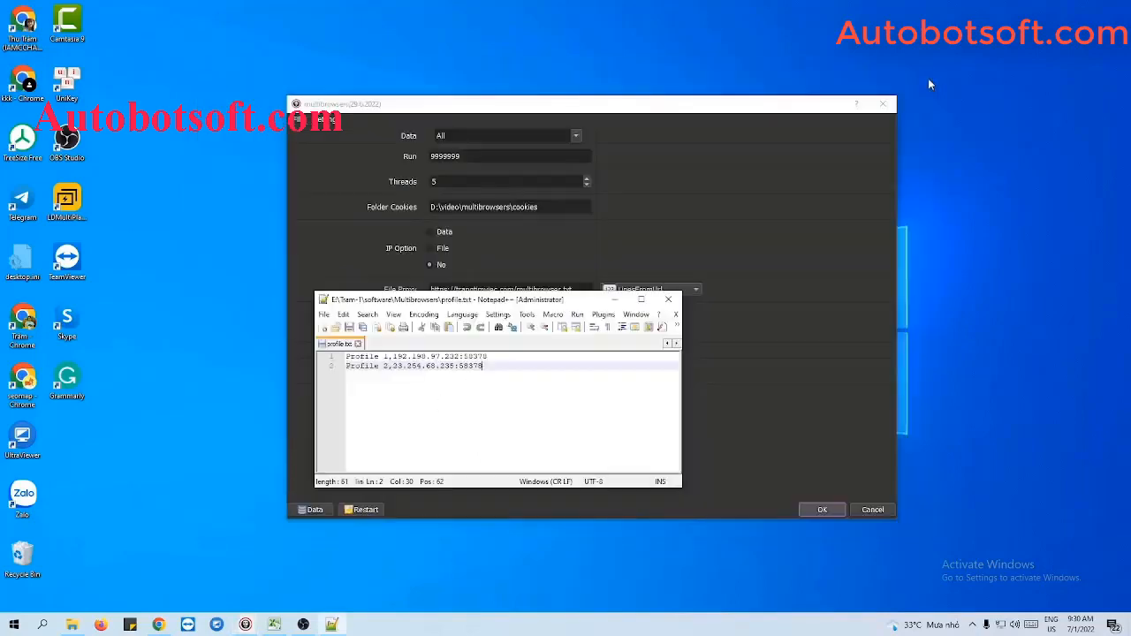
click(614, 298)
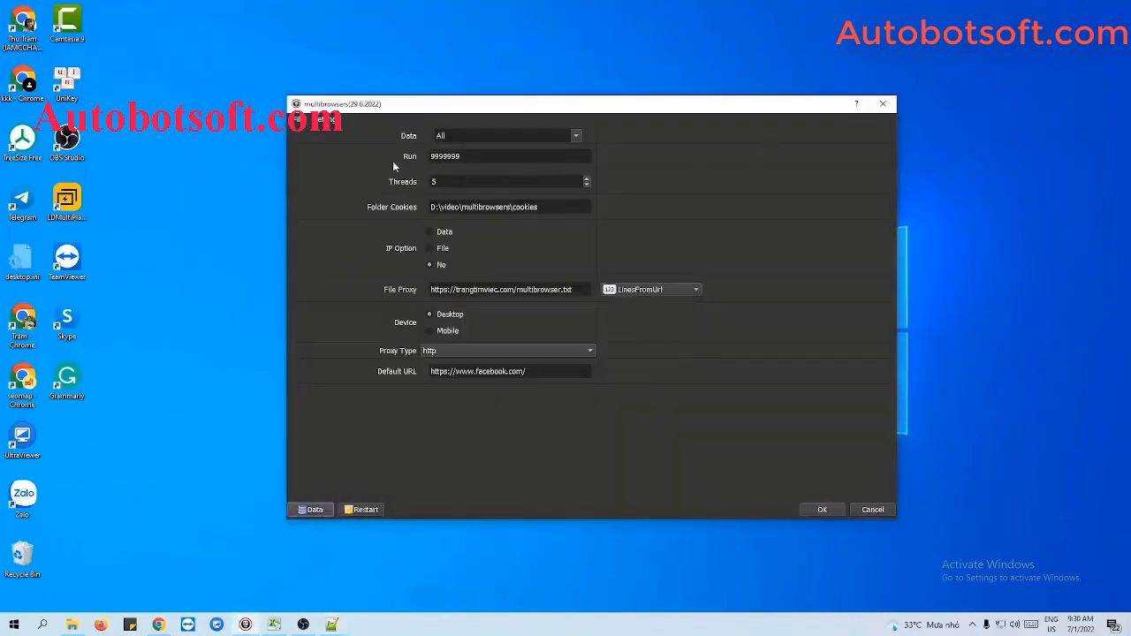
click(557, 136)
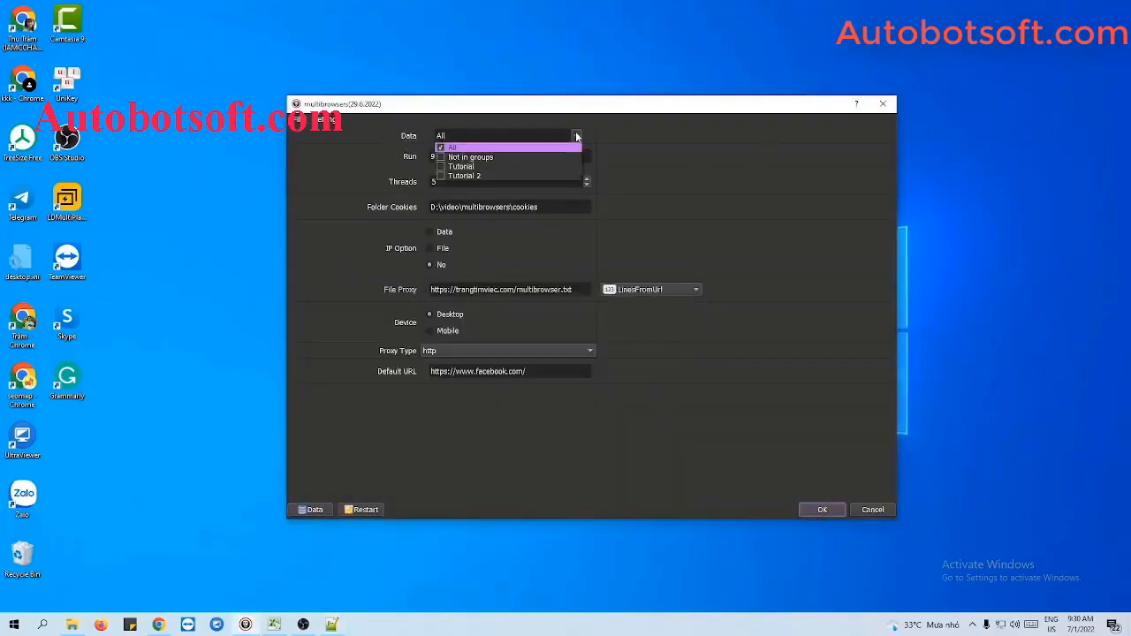
click(441, 180)
click(670, 168)
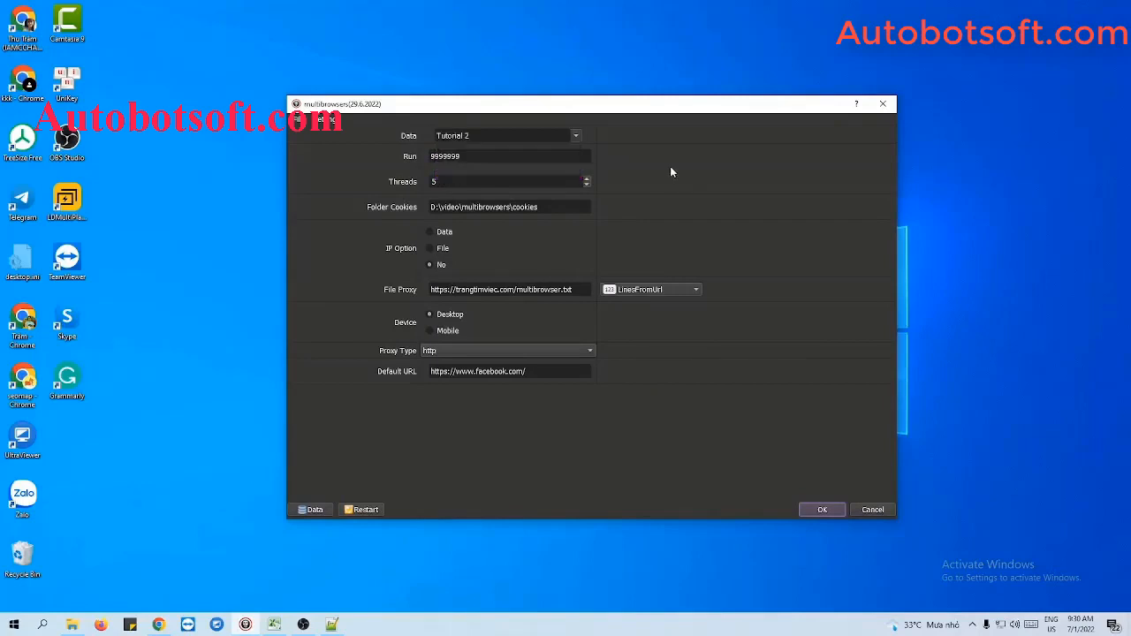
Step: Set Run to 1000 and Threads to 5
click(504, 157)
key(ctrl+a)
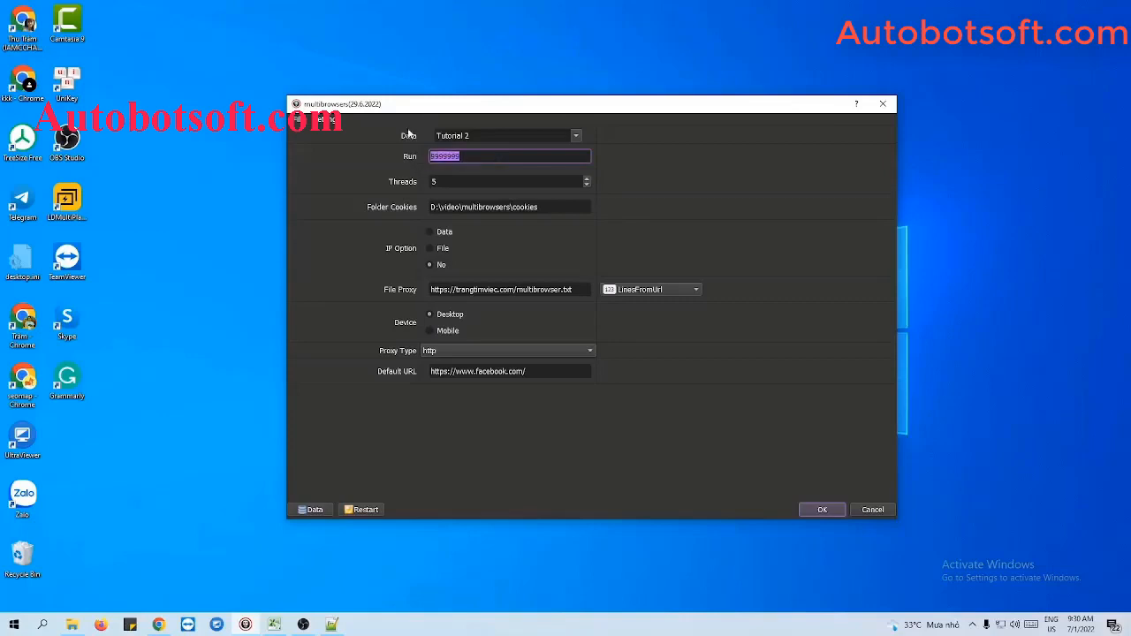
text(1000)
key(Tab)
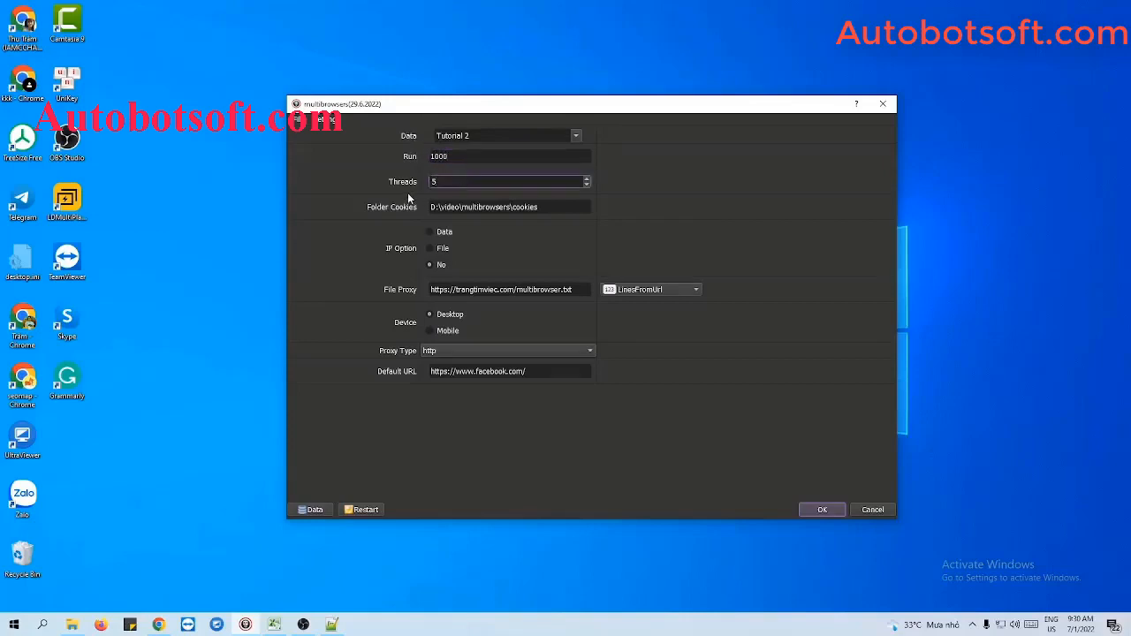
key(ctrl+a)
text(5)
Step: Create a new folder named cookies inside the Multibrowsers folder
click(73, 622)
right_click(376, 299)
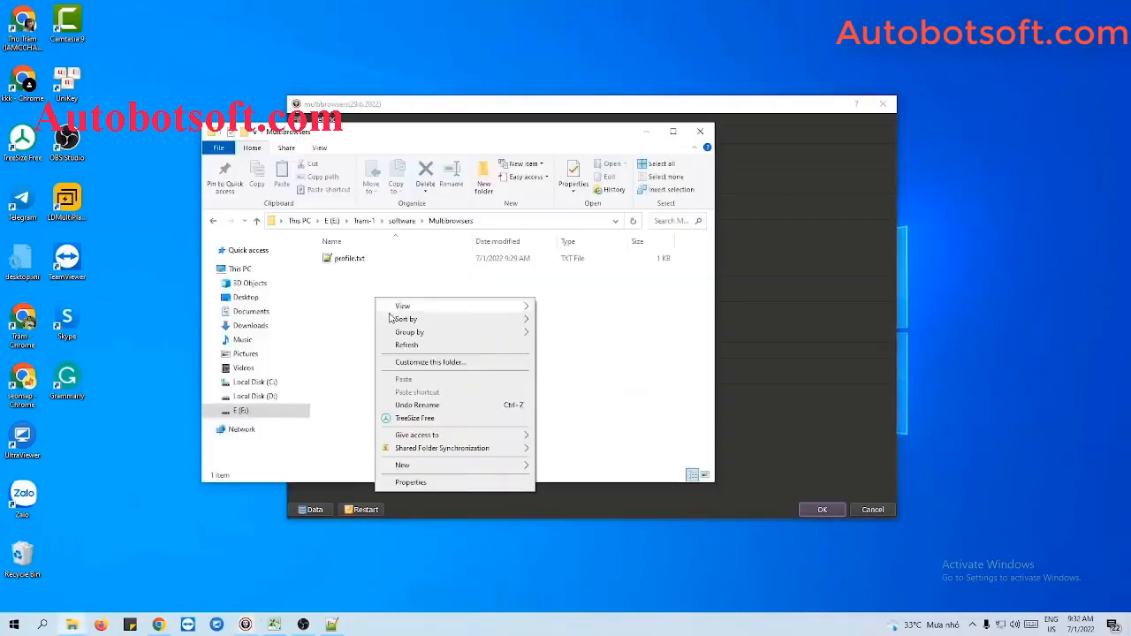
mouse_move(394, 467)
click(566, 468)
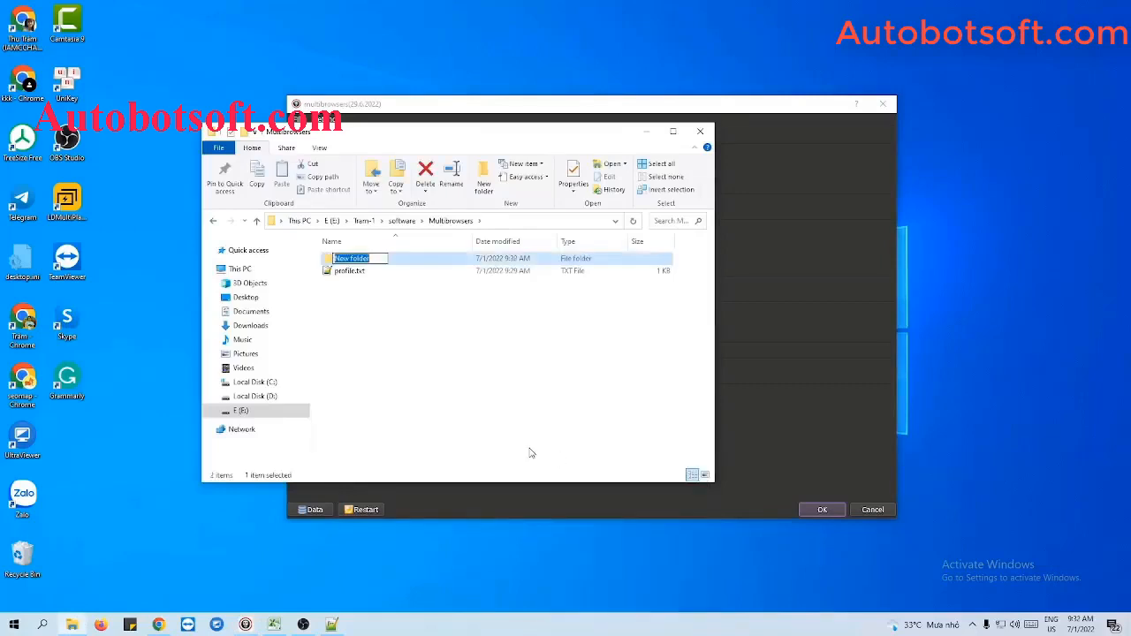
text(cookies)
key(Return)
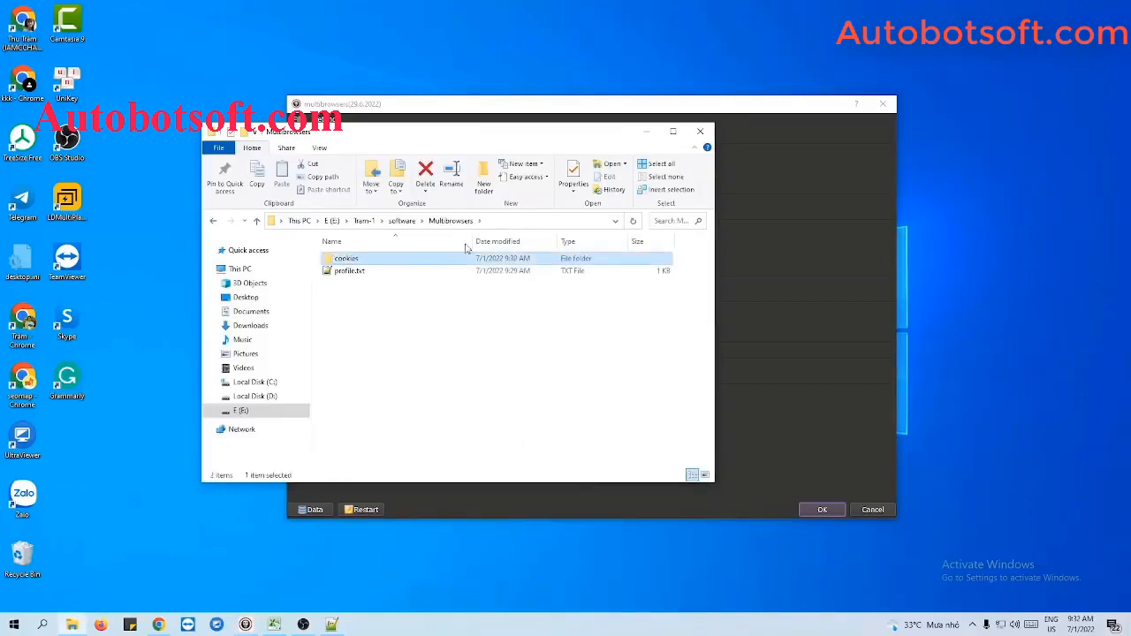
Step: Set Folder Cookies to the new cookies folder path E:\Tram-1\software\Multibrowsers\cookies
double_click(406, 259)
click(540, 220)
key(ctrl+c)
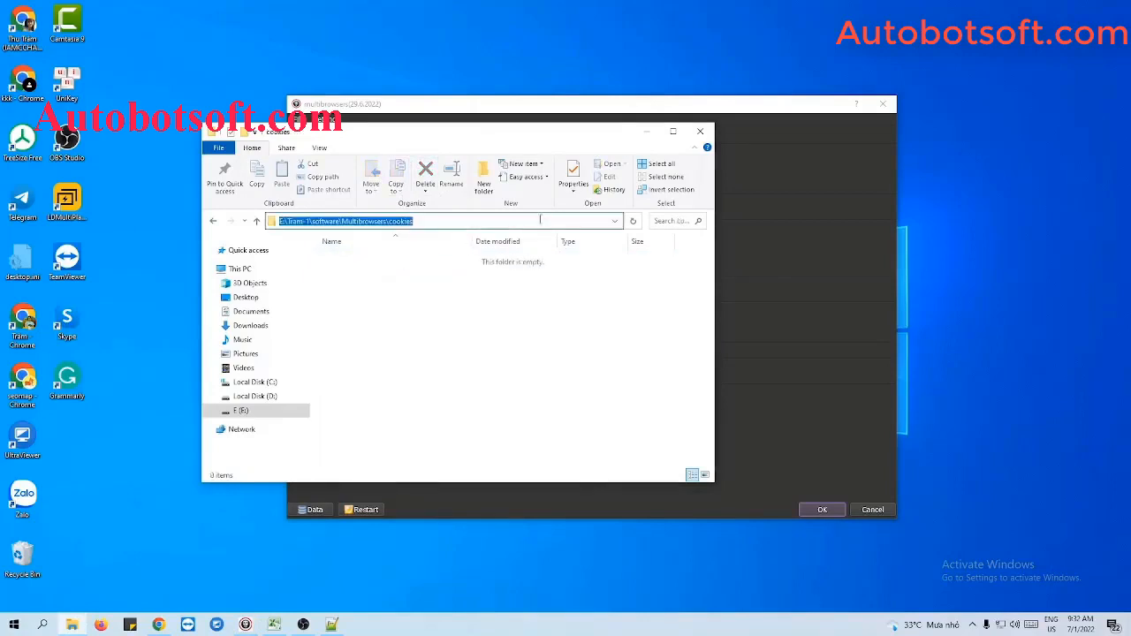
click(645, 131)
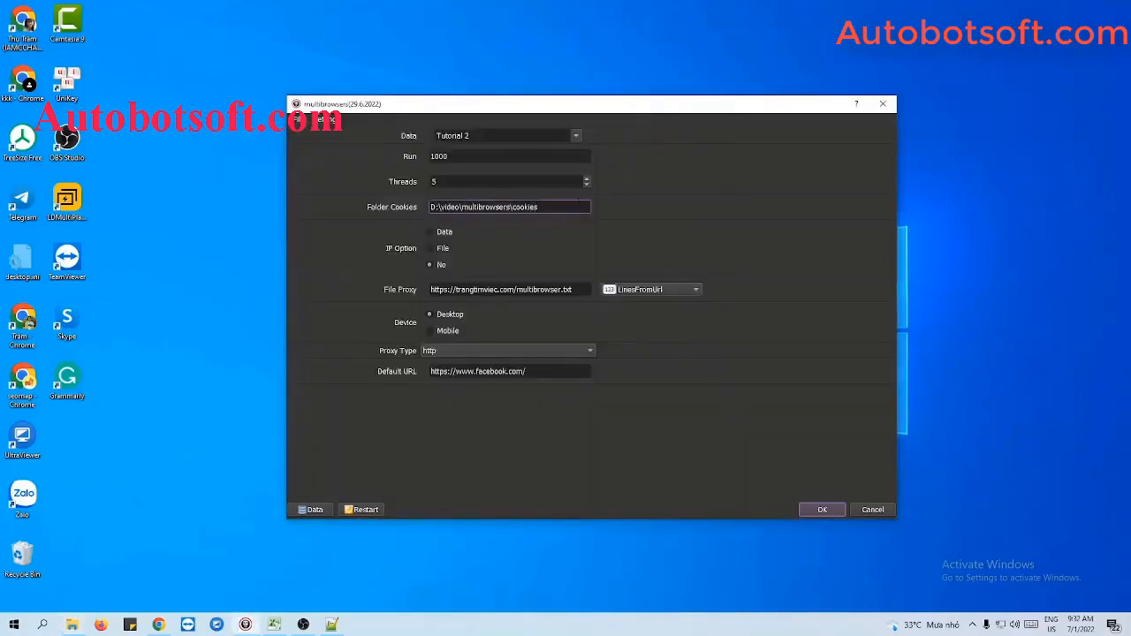
triple_click(580, 205)
key(ctrl+v)
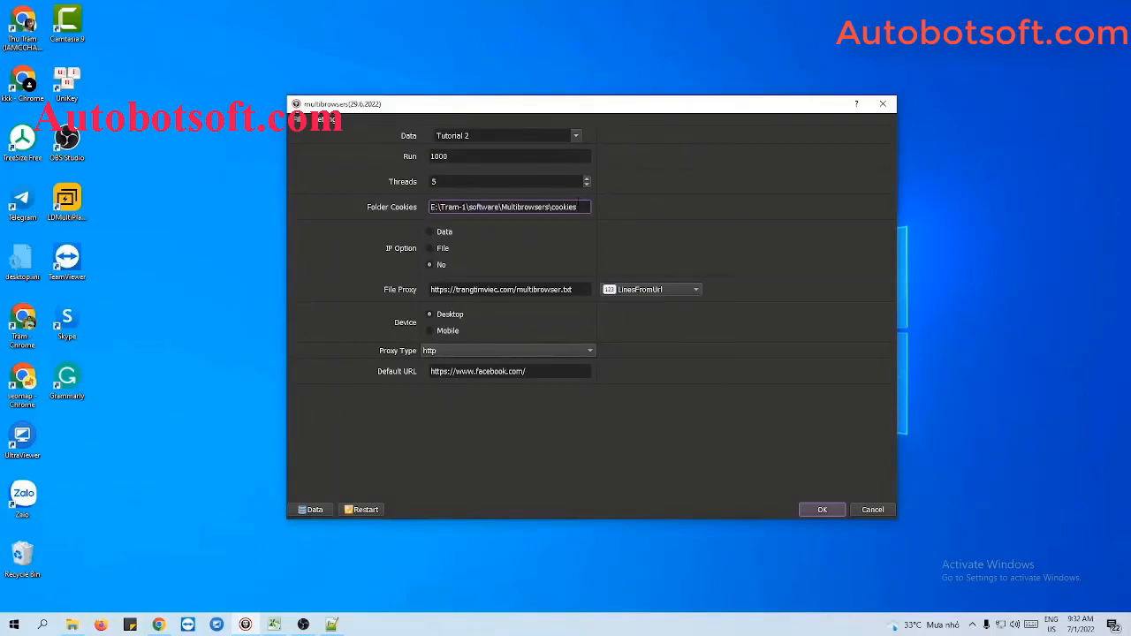
Step: Select the Data IP option and open the Database Manager to review the profiles
click(541, 229)
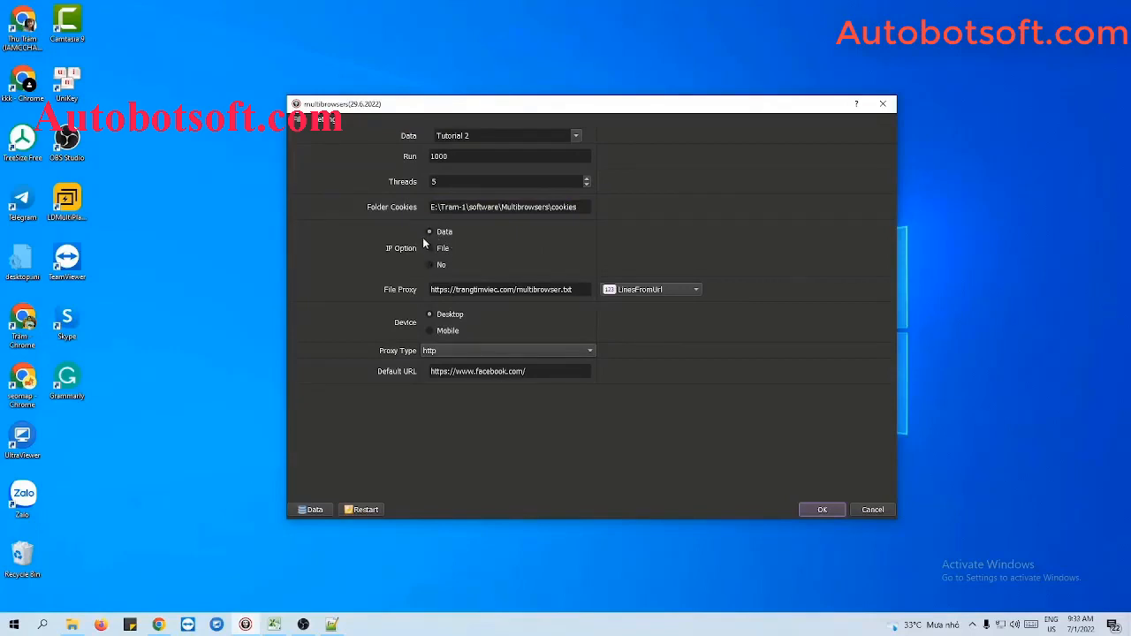
click(302, 509)
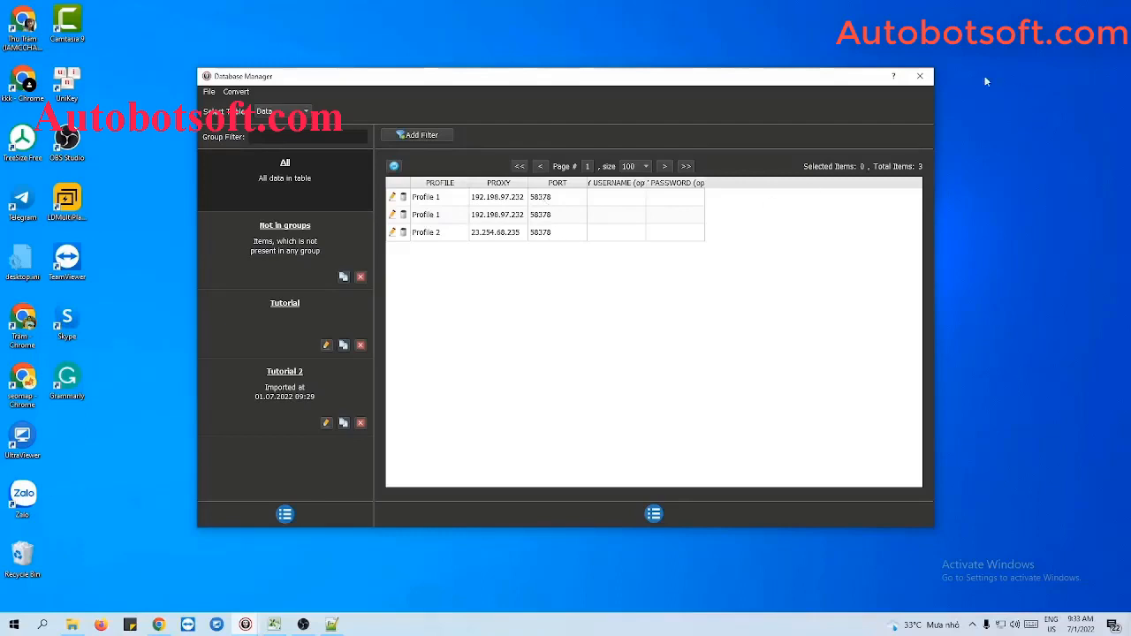
click(919, 76)
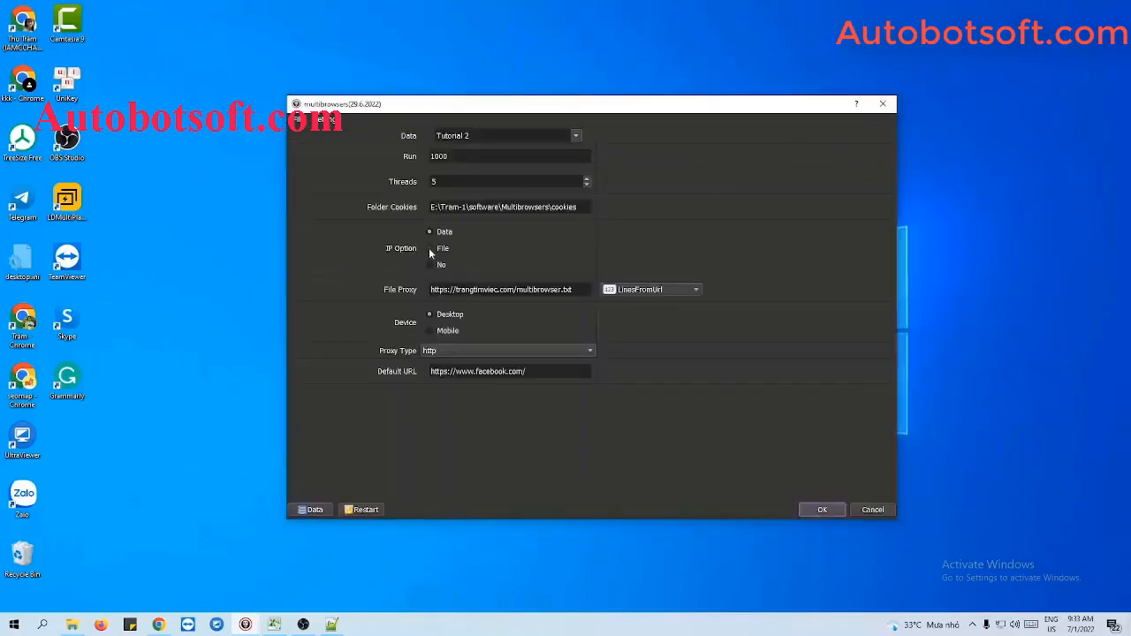
Step: Switch the IP option to File and set the proxy source to LinesFromFile
click(640, 294)
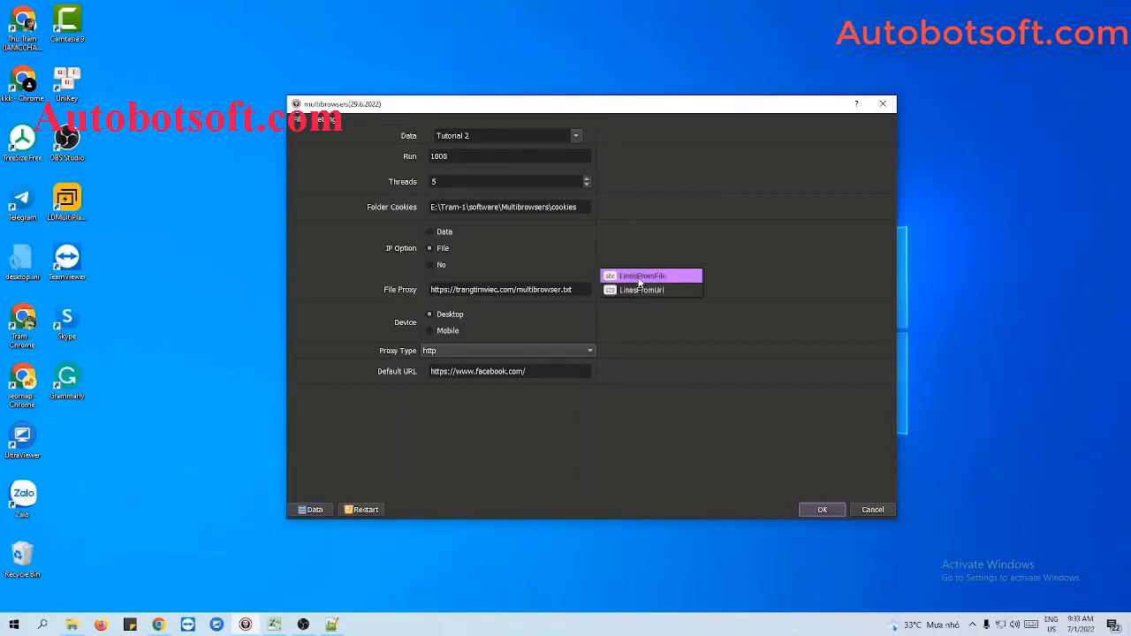
click(639, 277)
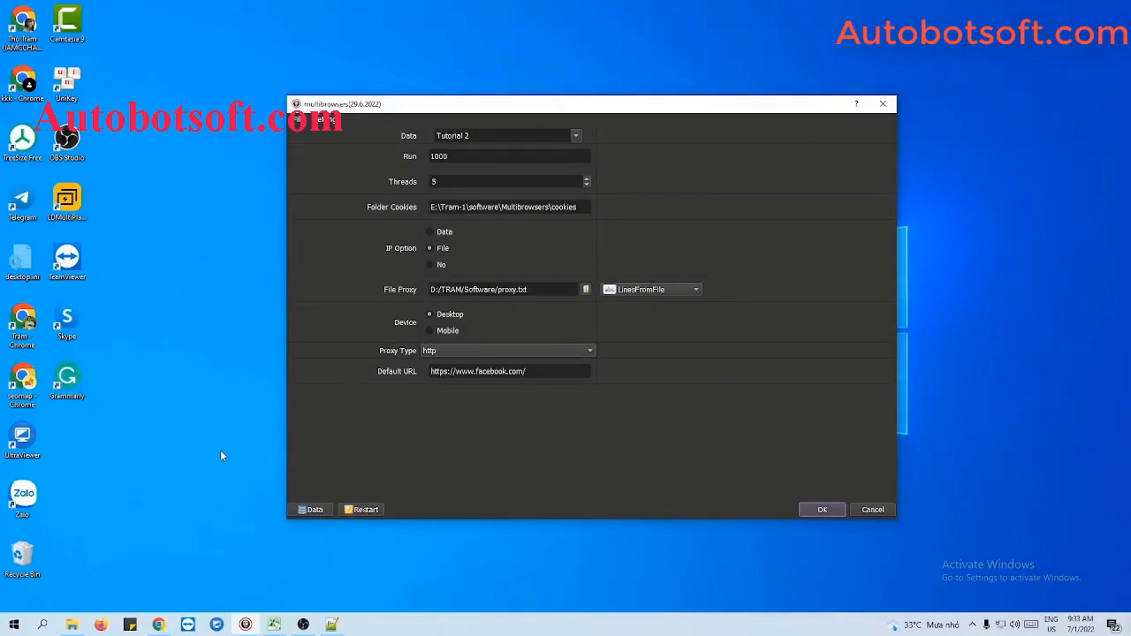
Step: Create a new text document named proxy.txt in the Multibrowsers folder
click(72, 625)
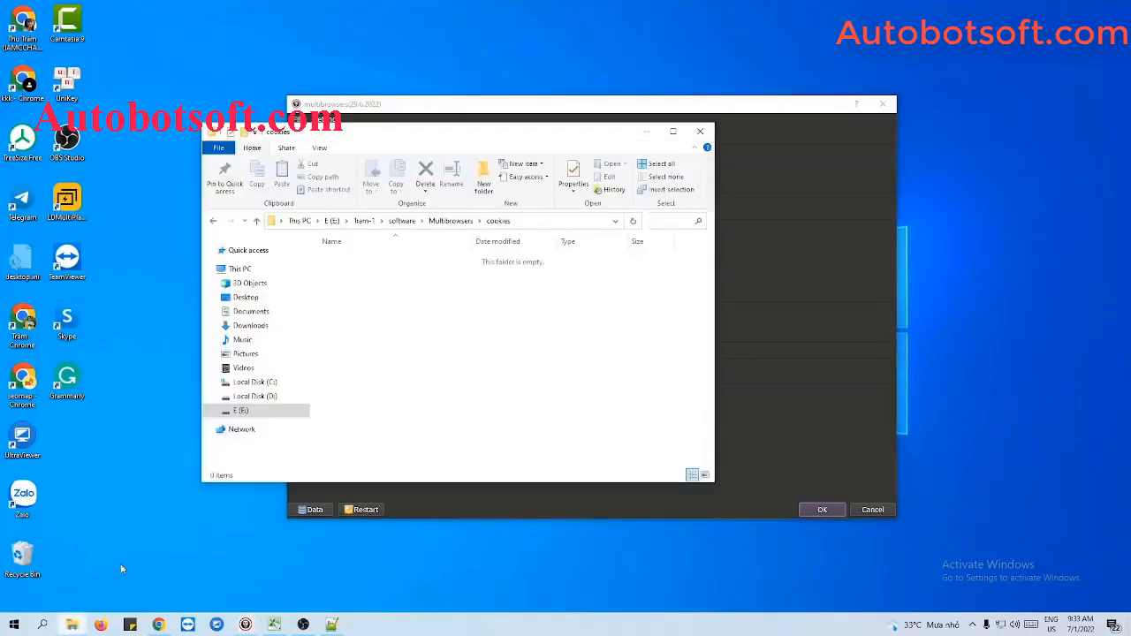
click(257, 220)
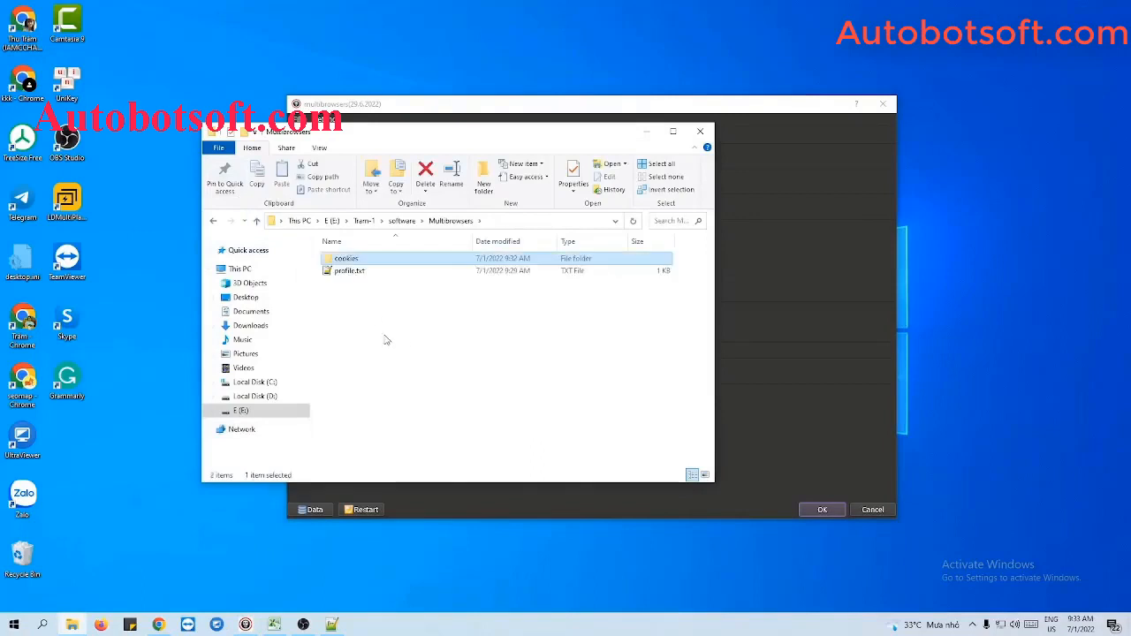
right_click(372, 312)
mouse_move(402, 480)
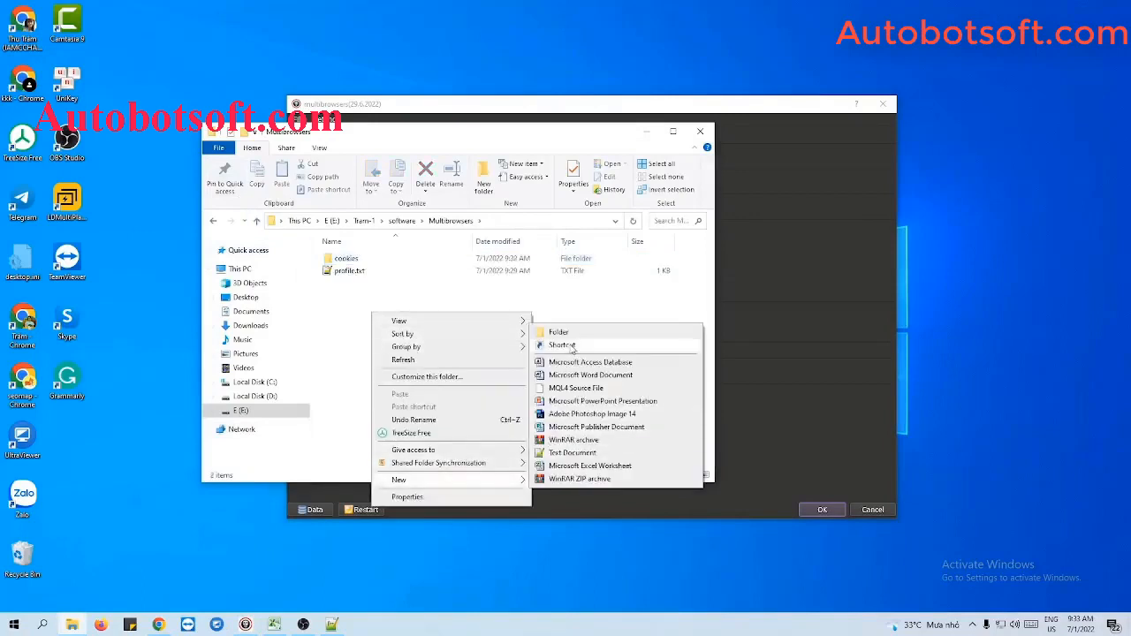
click(557, 453)
text(proxy)
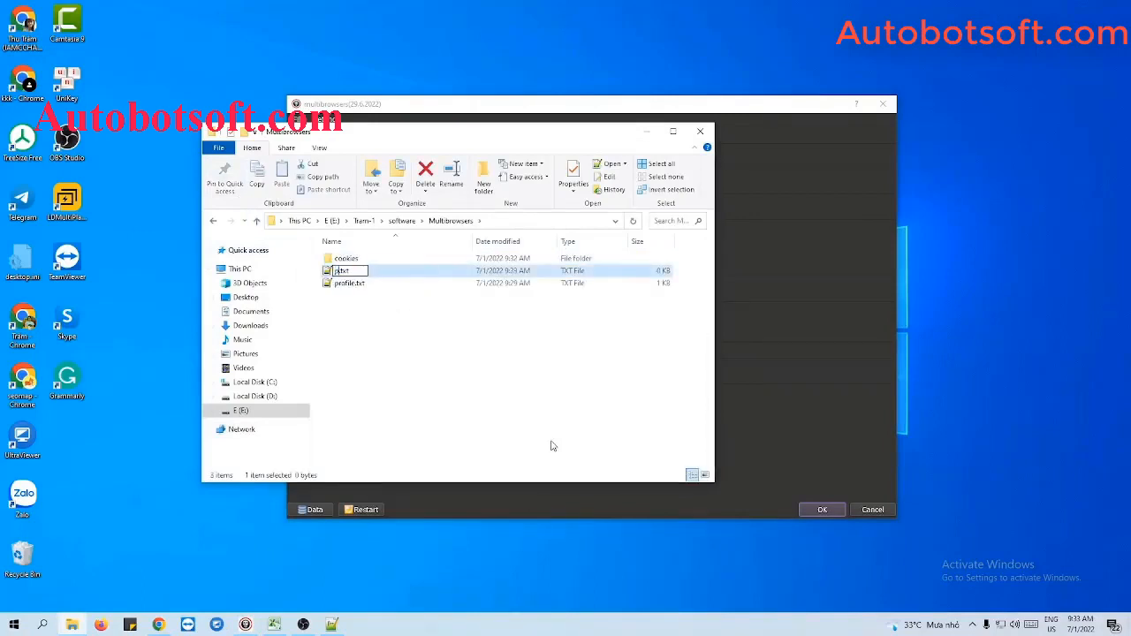
key(Return)
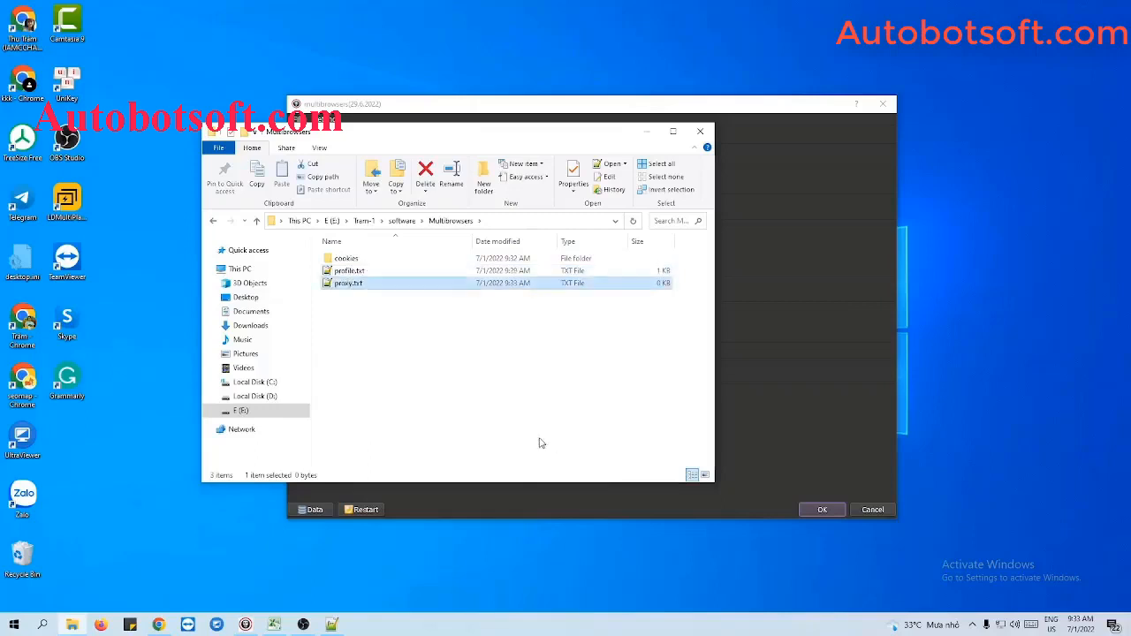
Step: Paste the proxy list into proxy.txt, remove the trailing empty line, and save the file
double_click(336, 286)
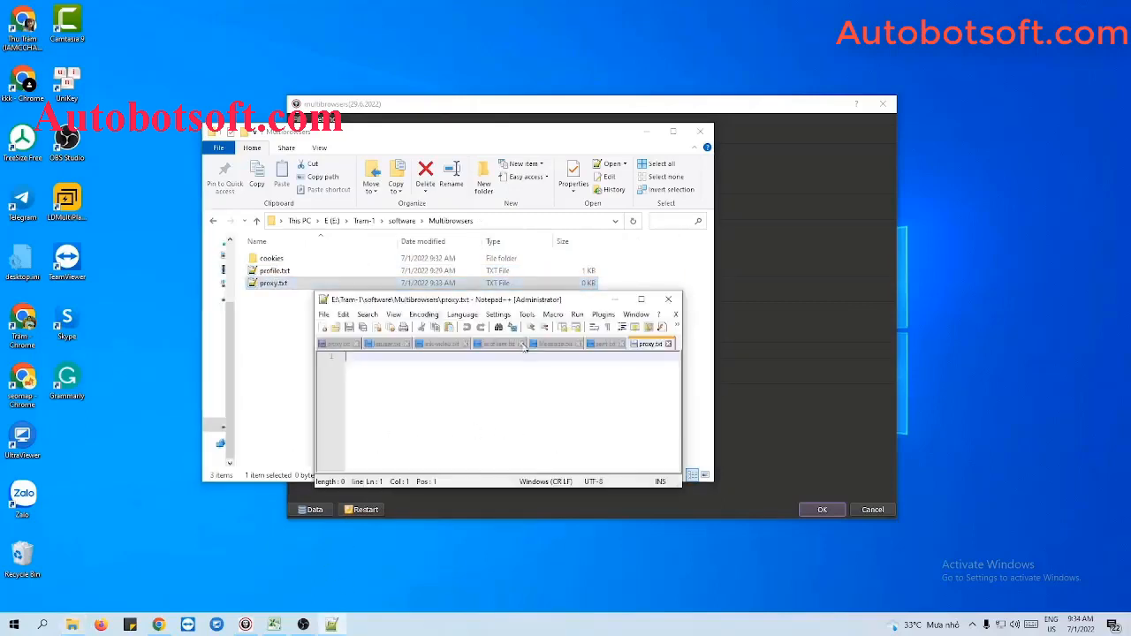
click(647, 132)
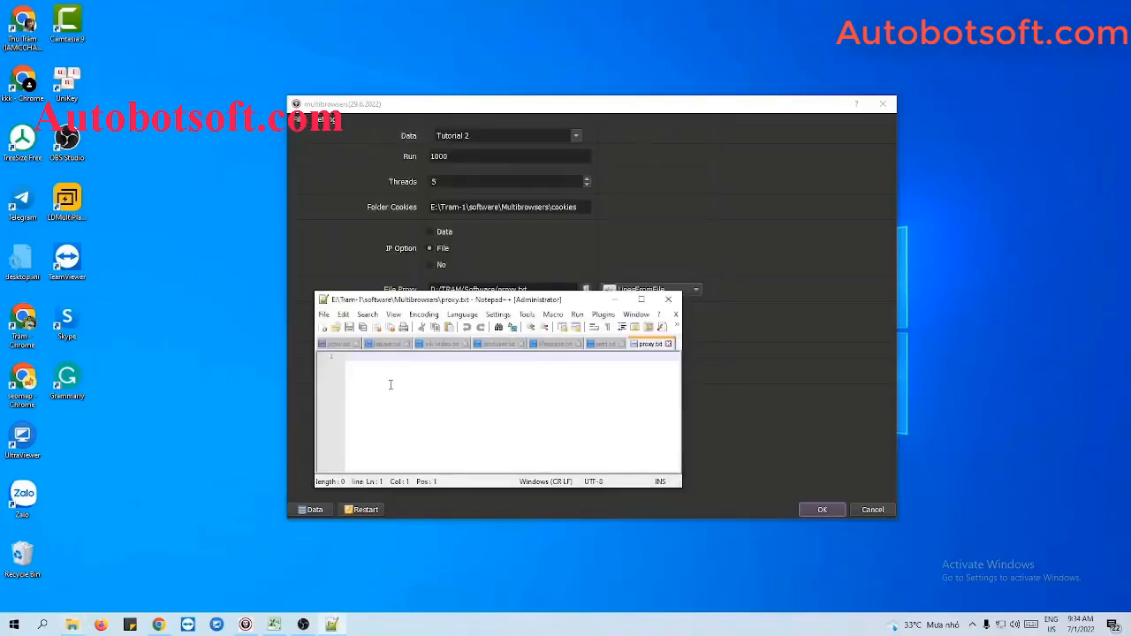
key(ctrl+v)
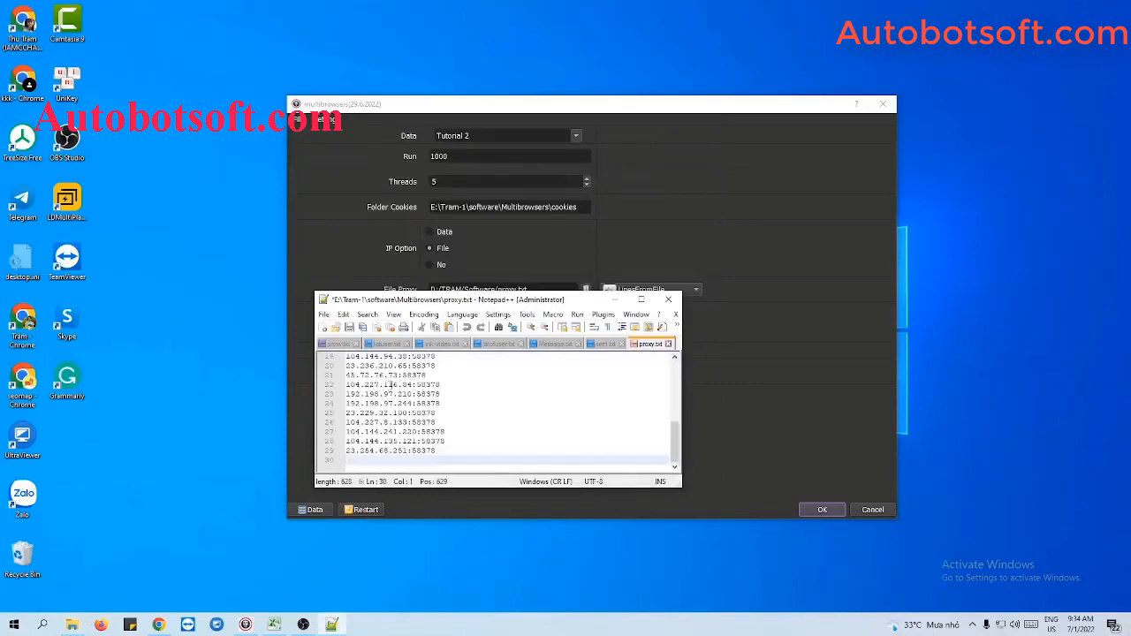
key(BackSpace)
key(ctrl+s)
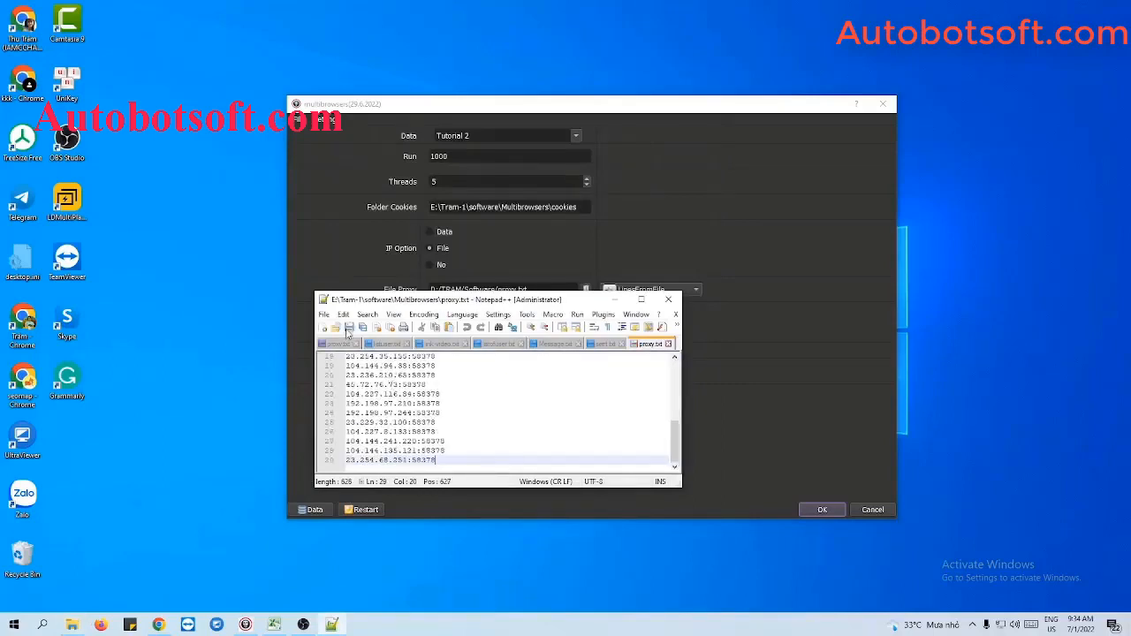
click(622, 300)
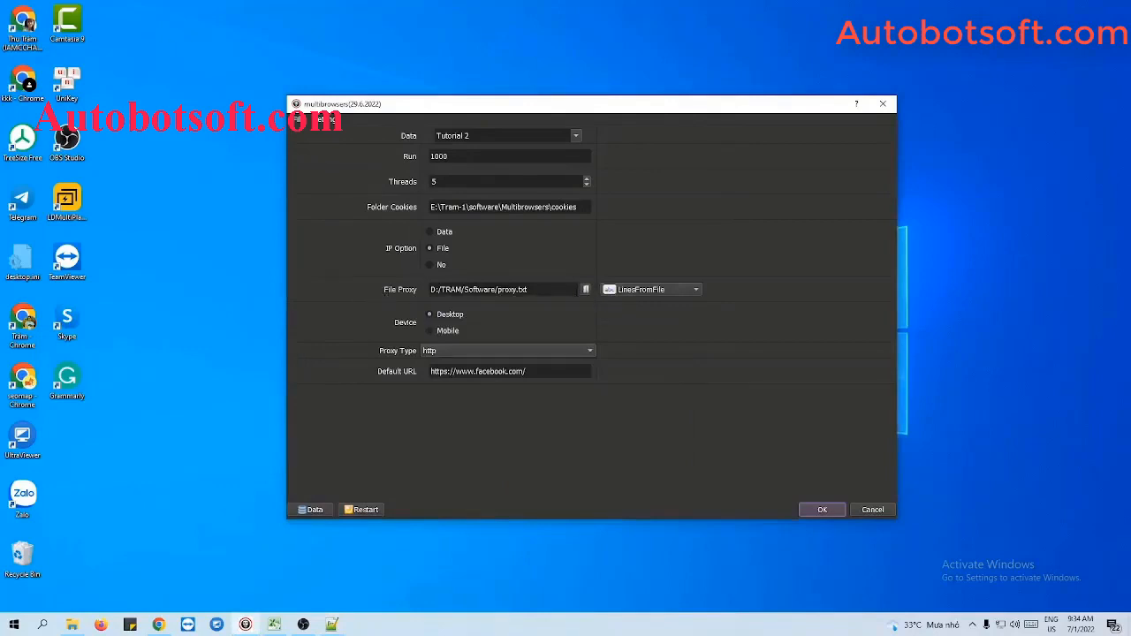
Step: Browse for the proxy file and choose proxy.txt from the Multibrowsers folder
click(585, 290)
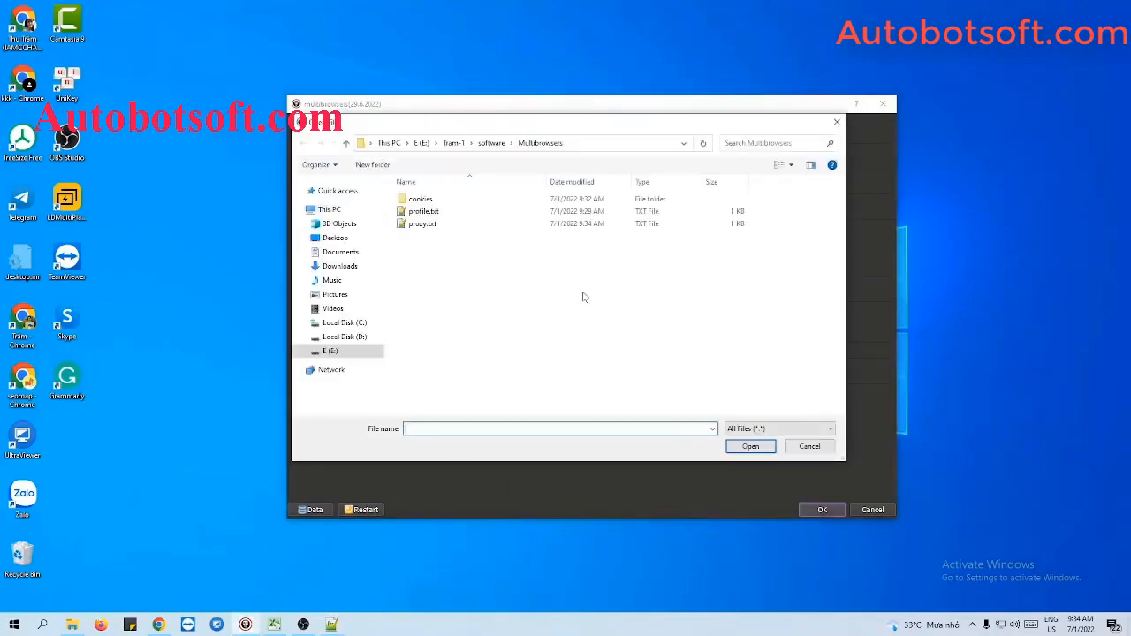
click(454, 226)
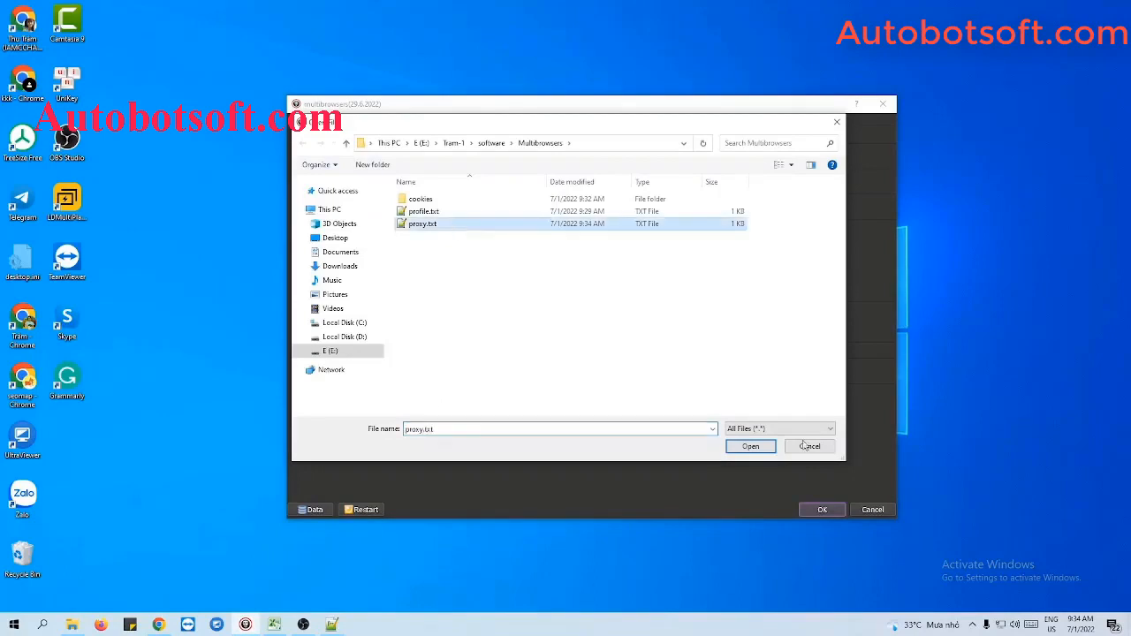
click(760, 447)
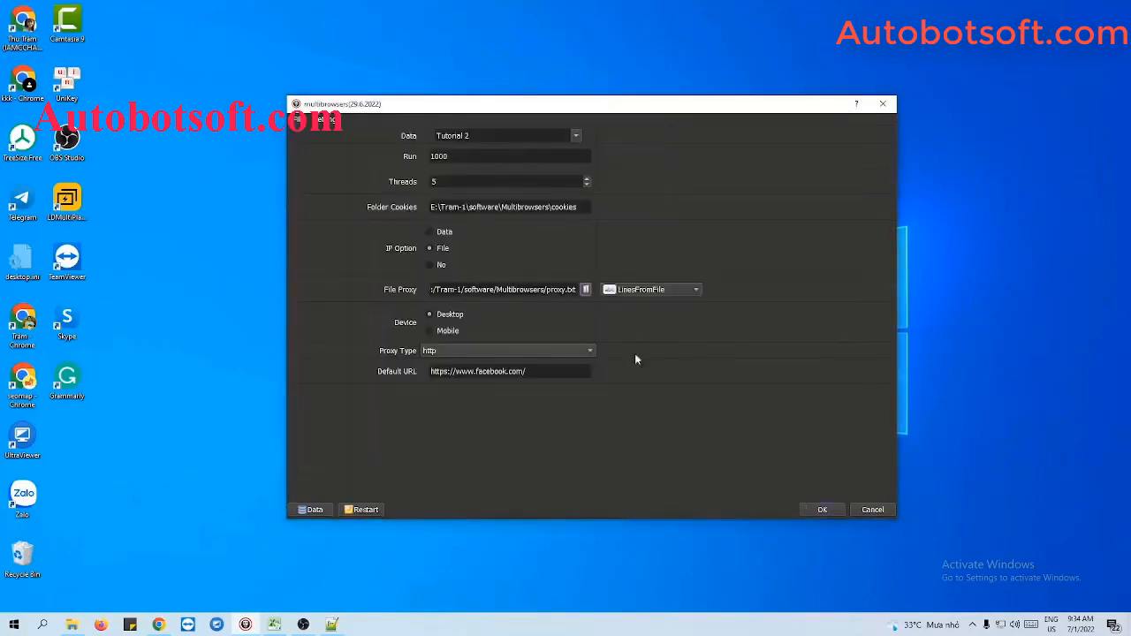
Step: Switch the proxy source to LinesFromUrl and select the proxy URL in the File Proxy field
click(639, 296)
click(637, 304)
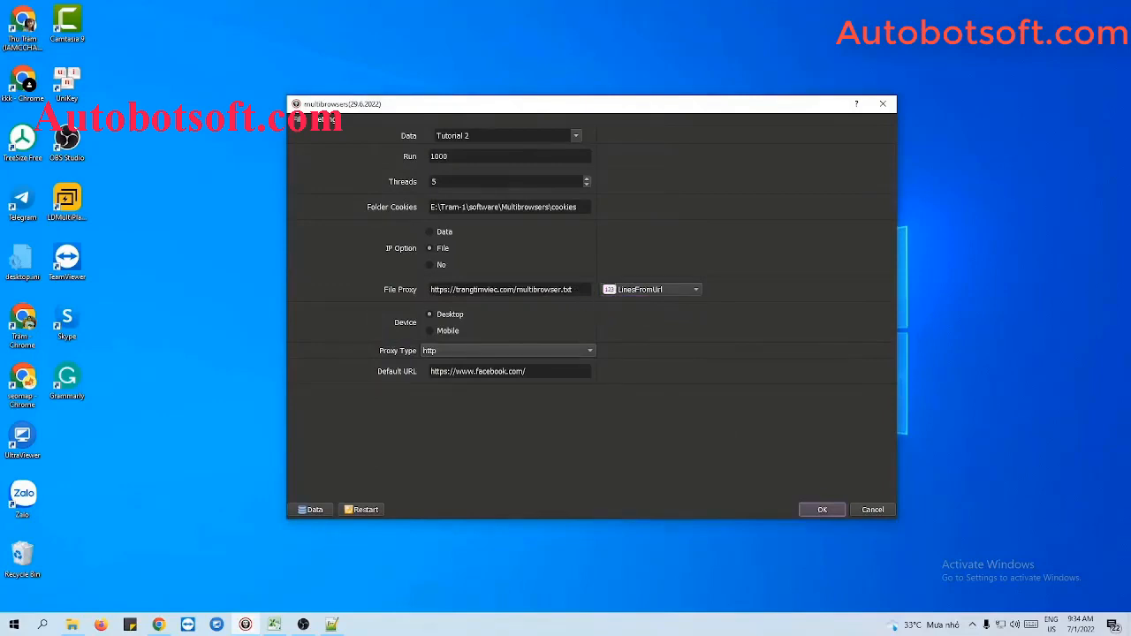
drag(575, 289, 429, 289)
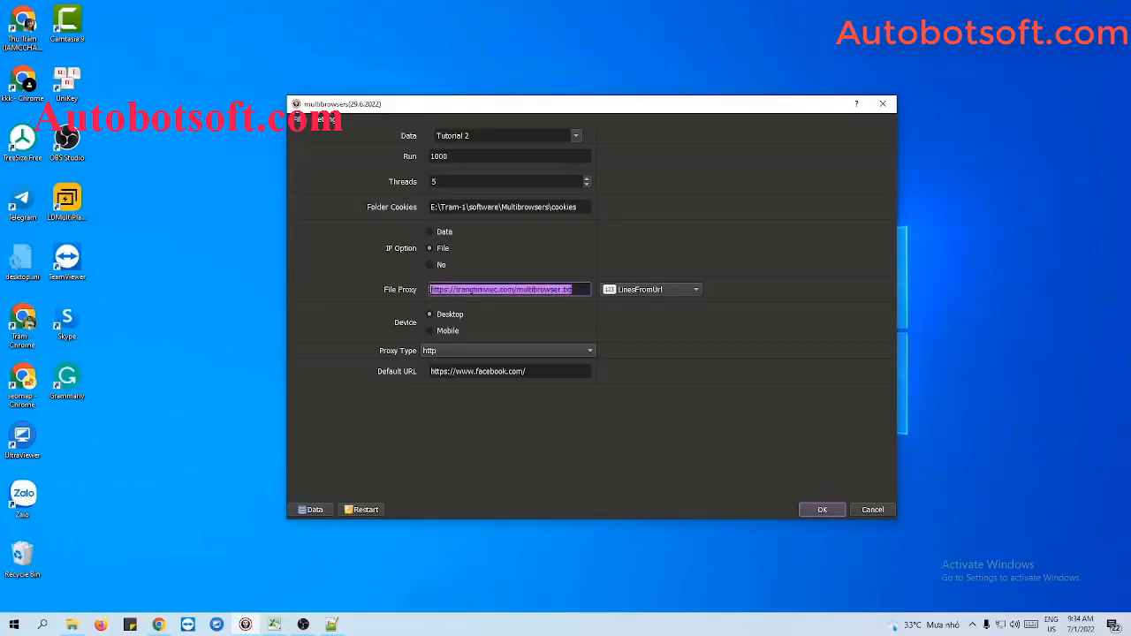
click(573, 289)
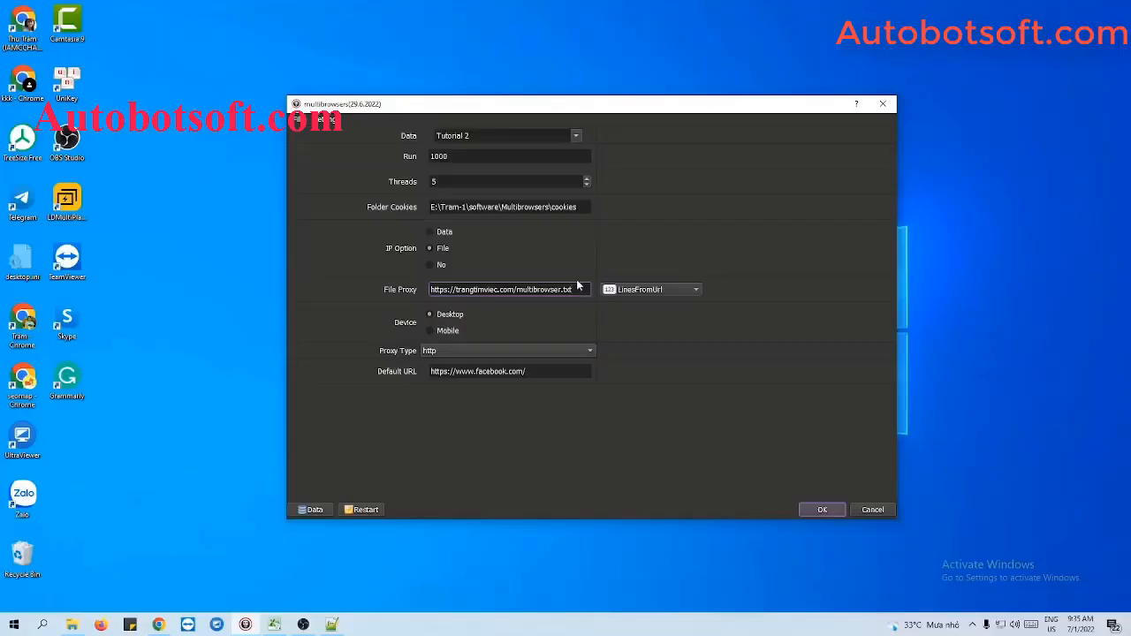
Step: Set the IP option to Data and select the Default URL text
click(430, 266)
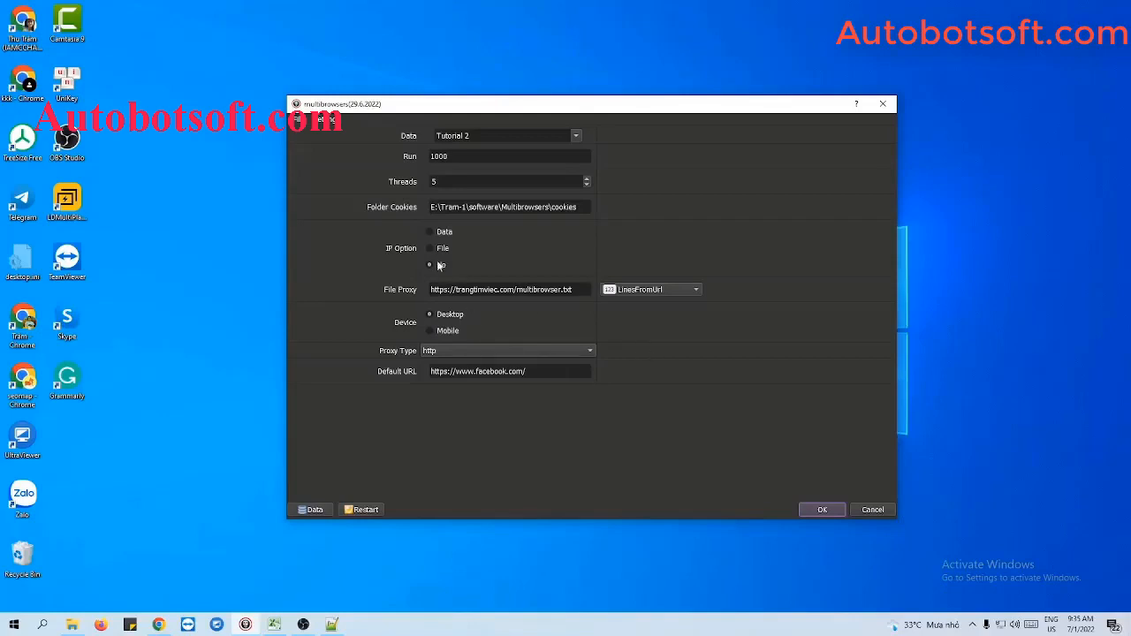
click(431, 234)
click(469, 371)
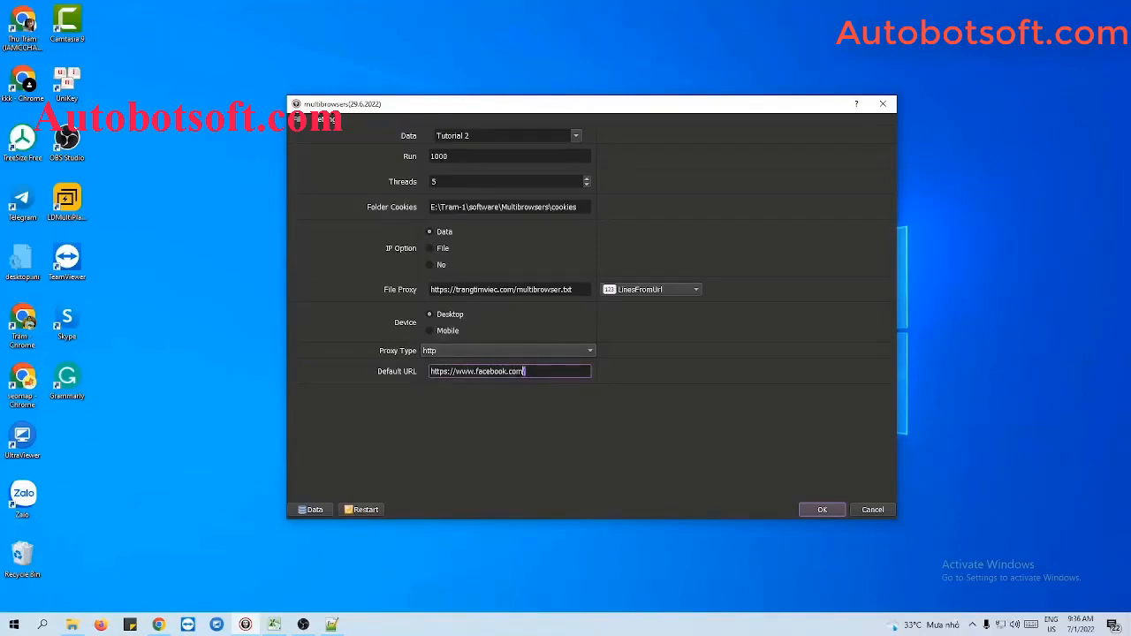
drag(525, 371, 430, 371)
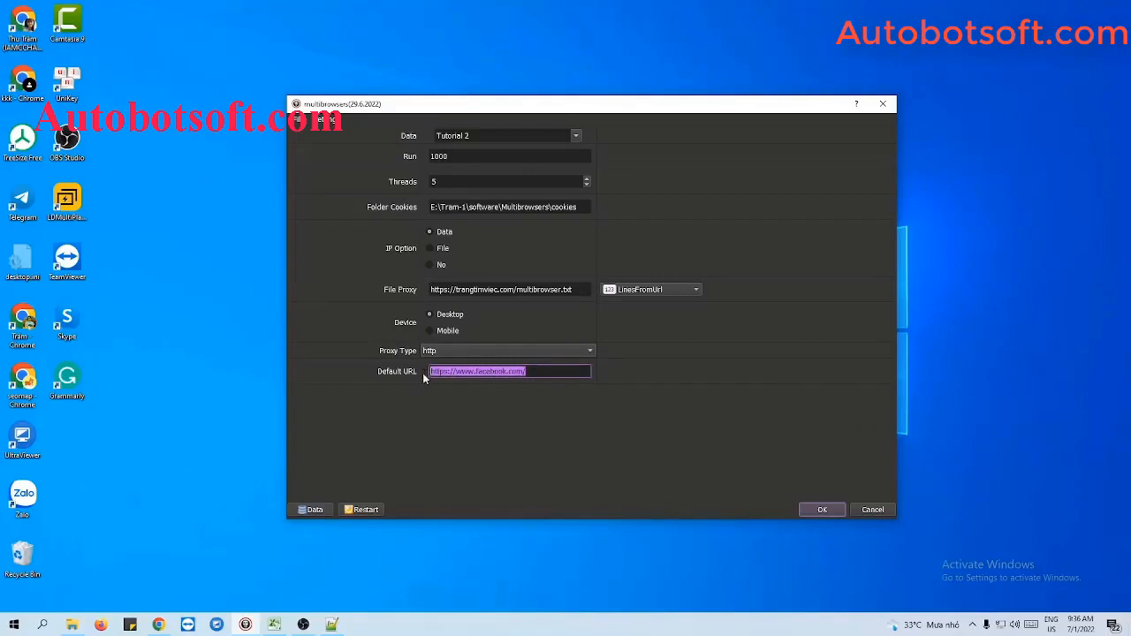
click(527, 371)
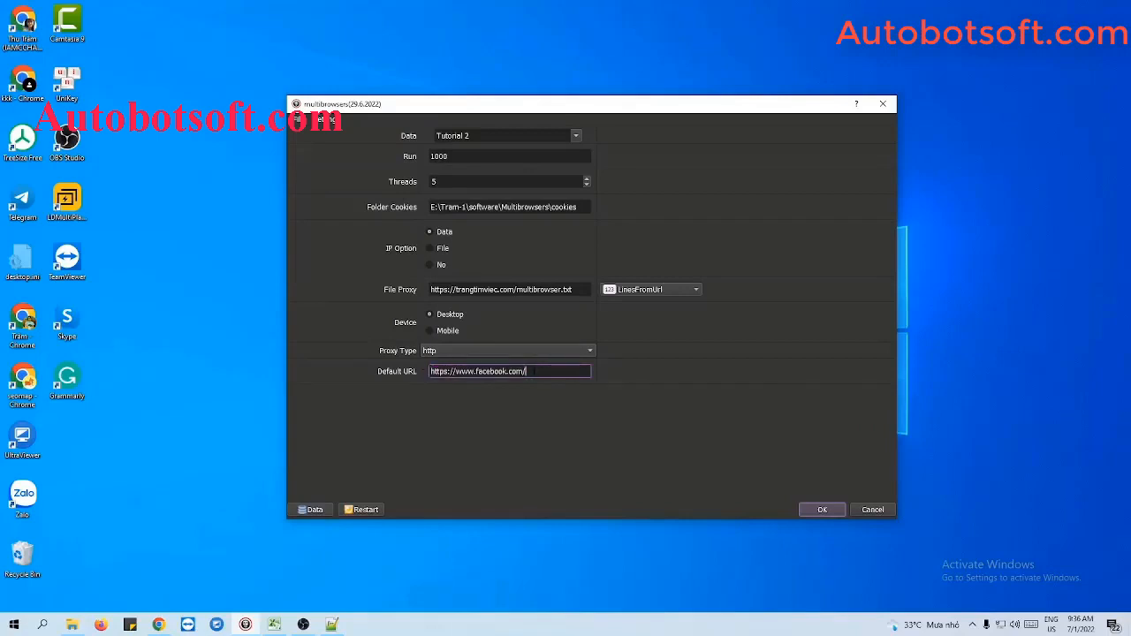
drag(534, 371, 508, 371)
click(530, 371)
Step: Open BrowserLeaks from a Google search in Chrome, copy its address, and minimize the browser
click(159, 624)
text(br)
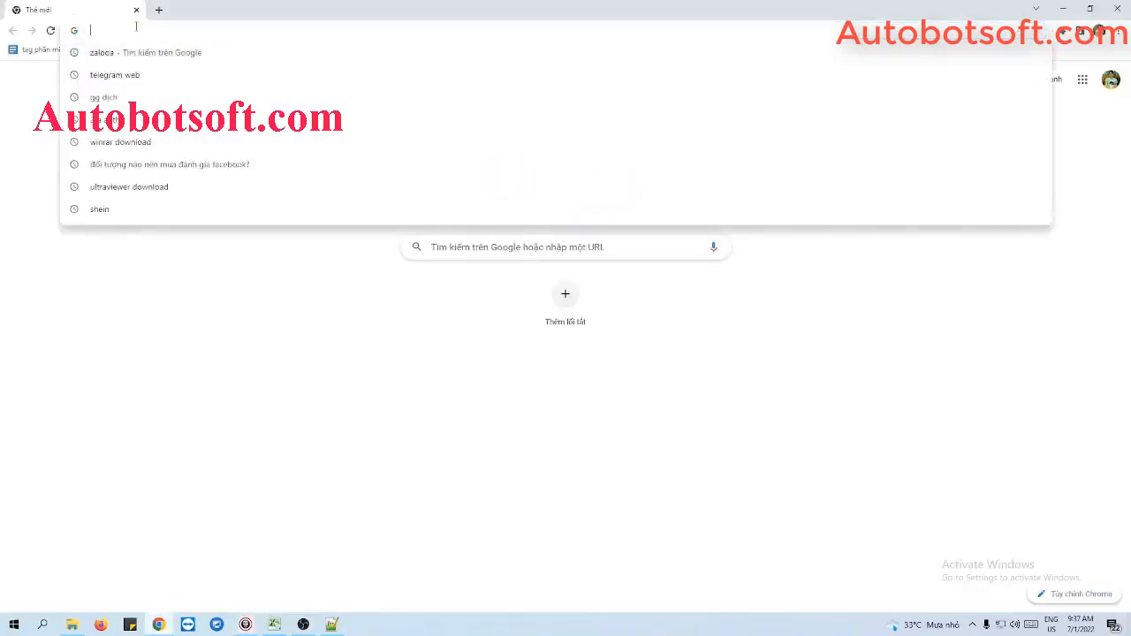
key(BackSpace)
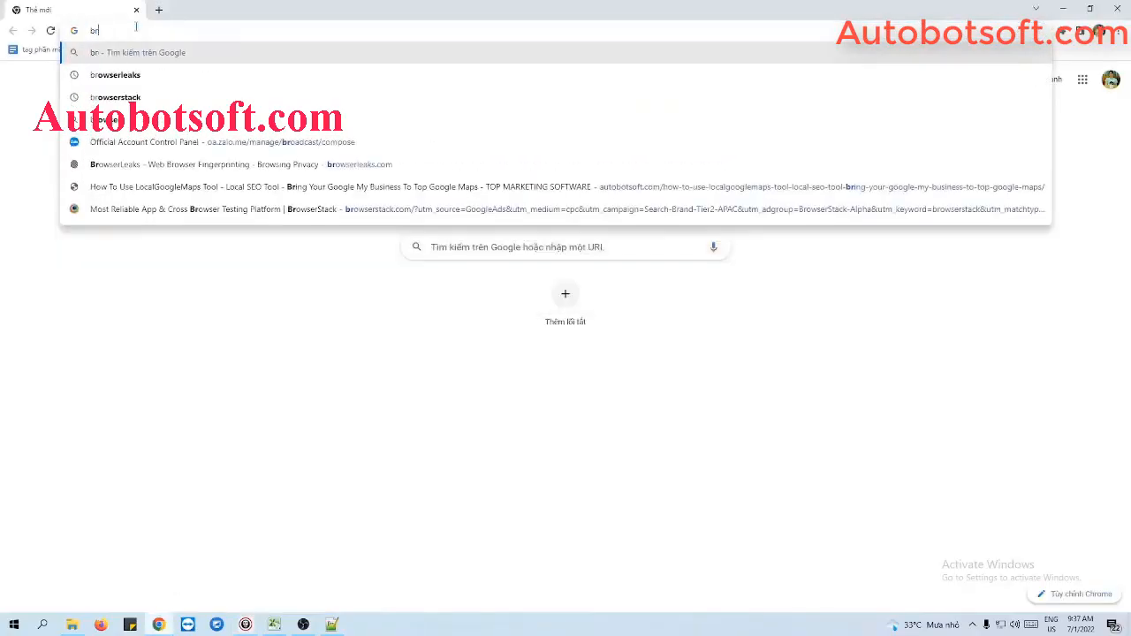
text(ow)
key(Return)
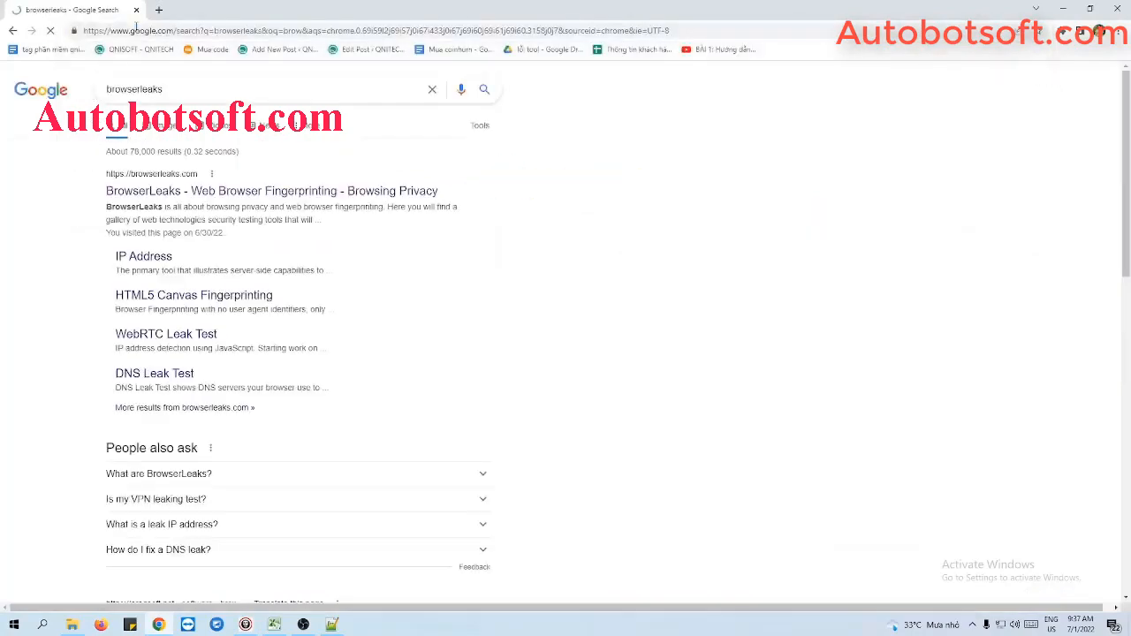
click(213, 194)
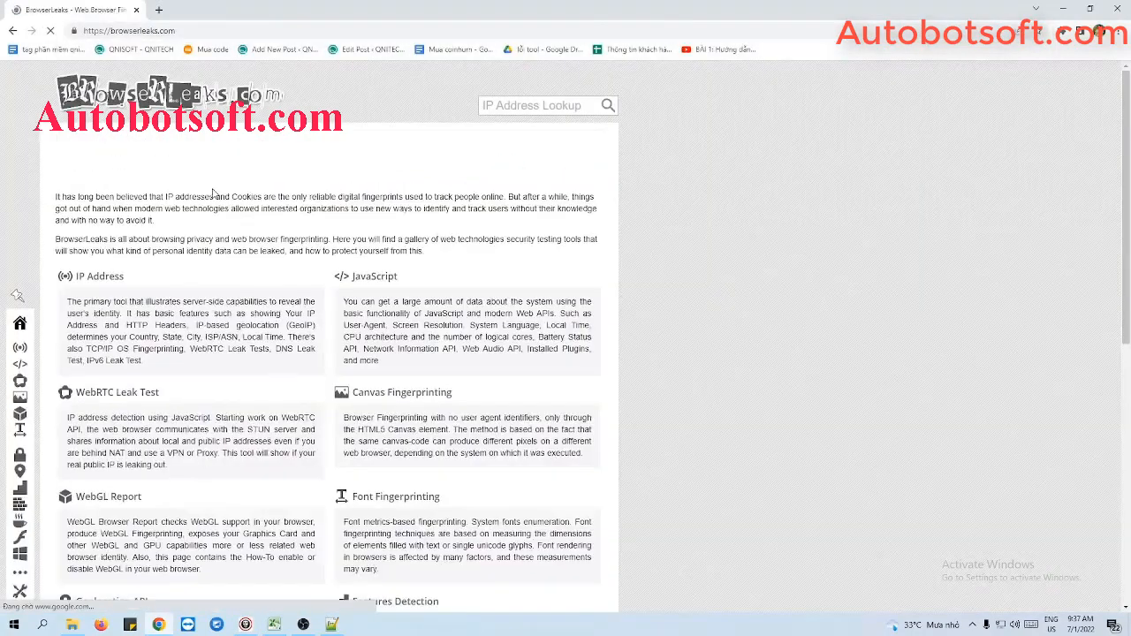
click(213, 31)
key(ctrl+c)
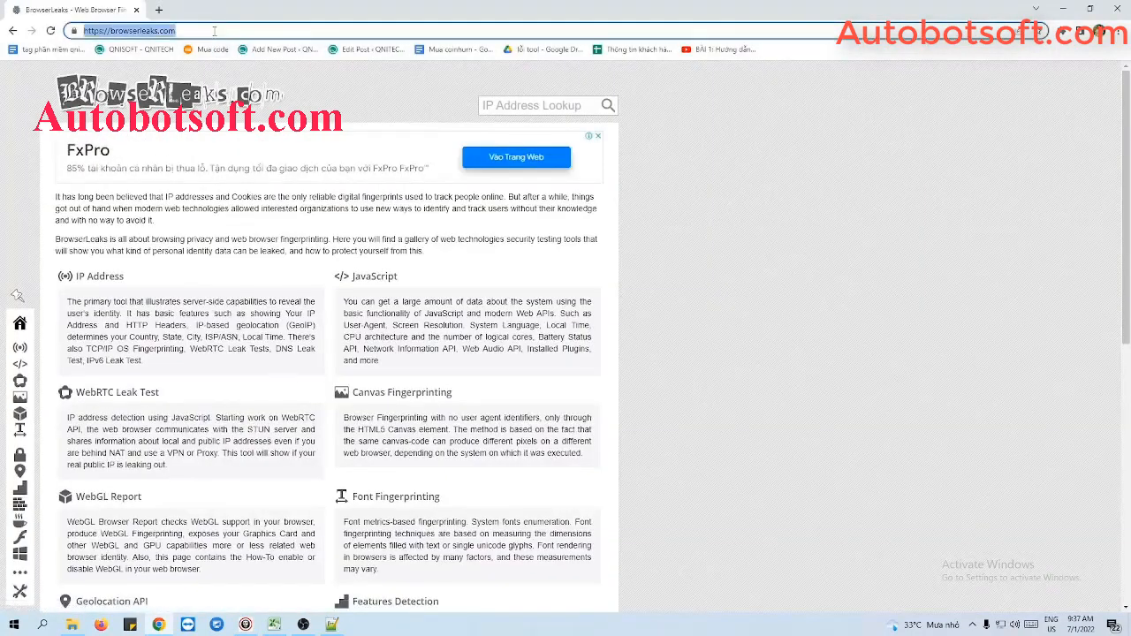
click(1065, 10)
drag(551, 372, 431, 371)
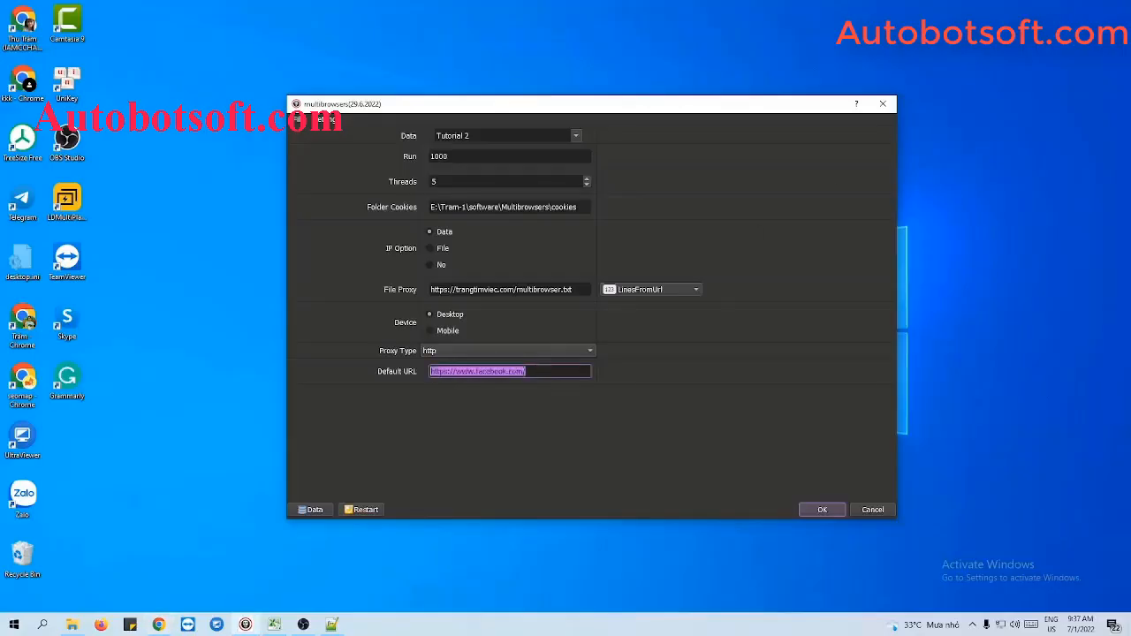
key(ctrl+v)
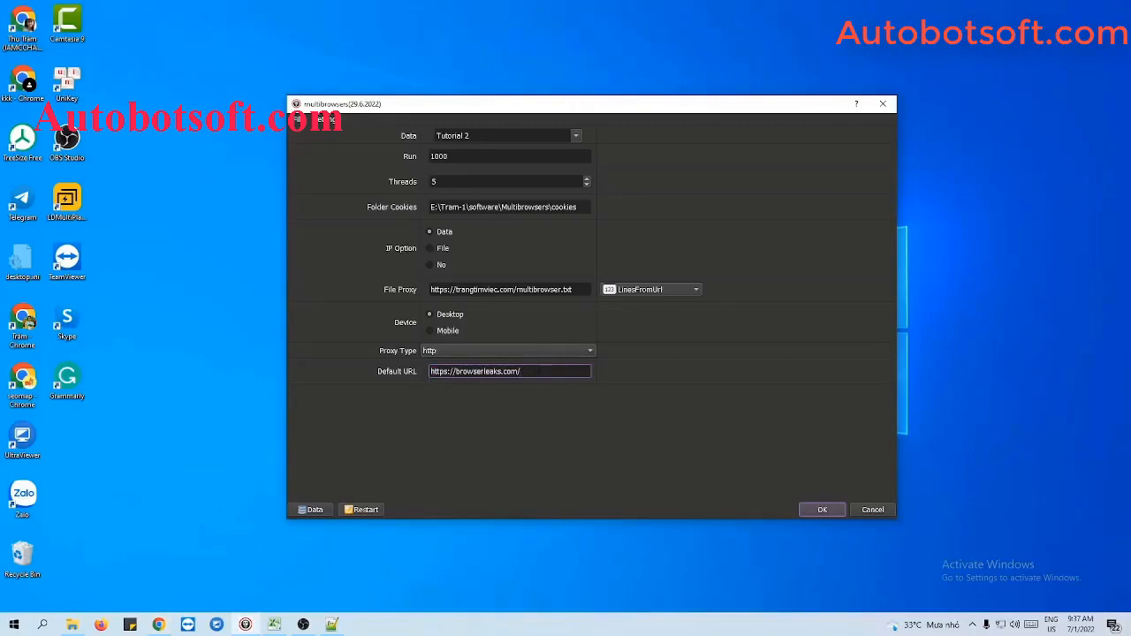
click(822, 510)
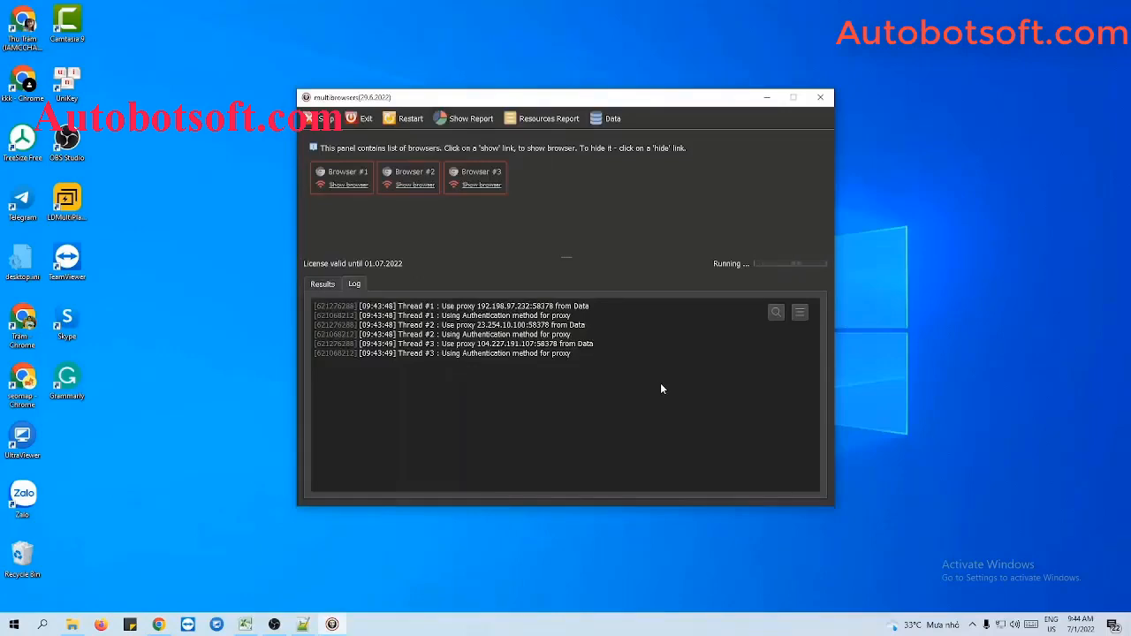
Step: Show the three browser profiles and arrange their windows side by side across the screen
click(346, 186)
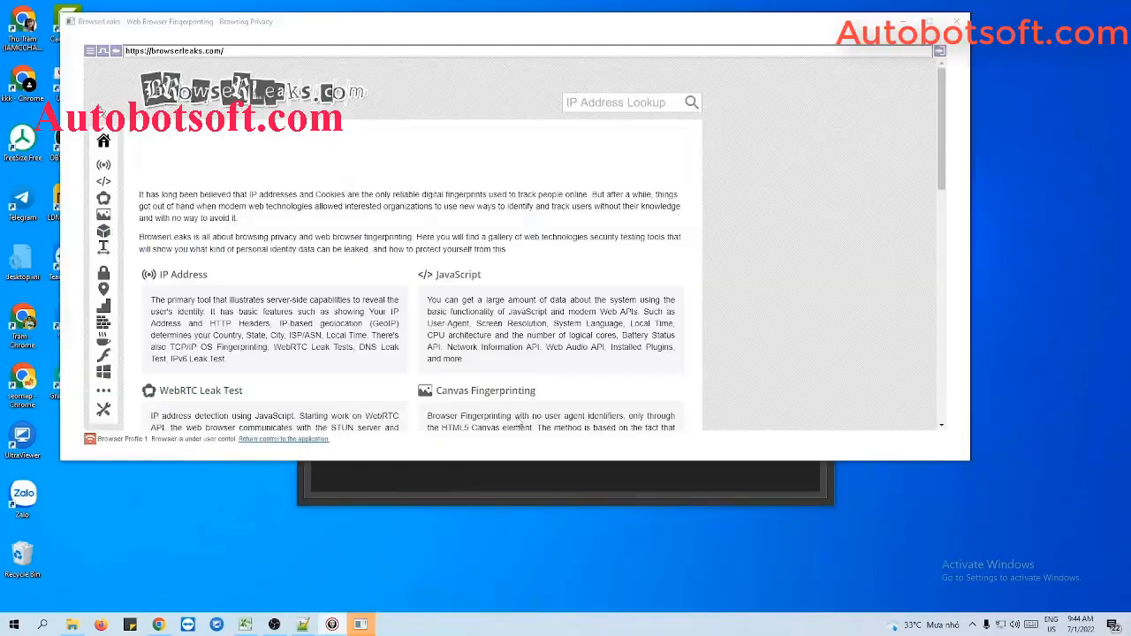
click(392, 189)
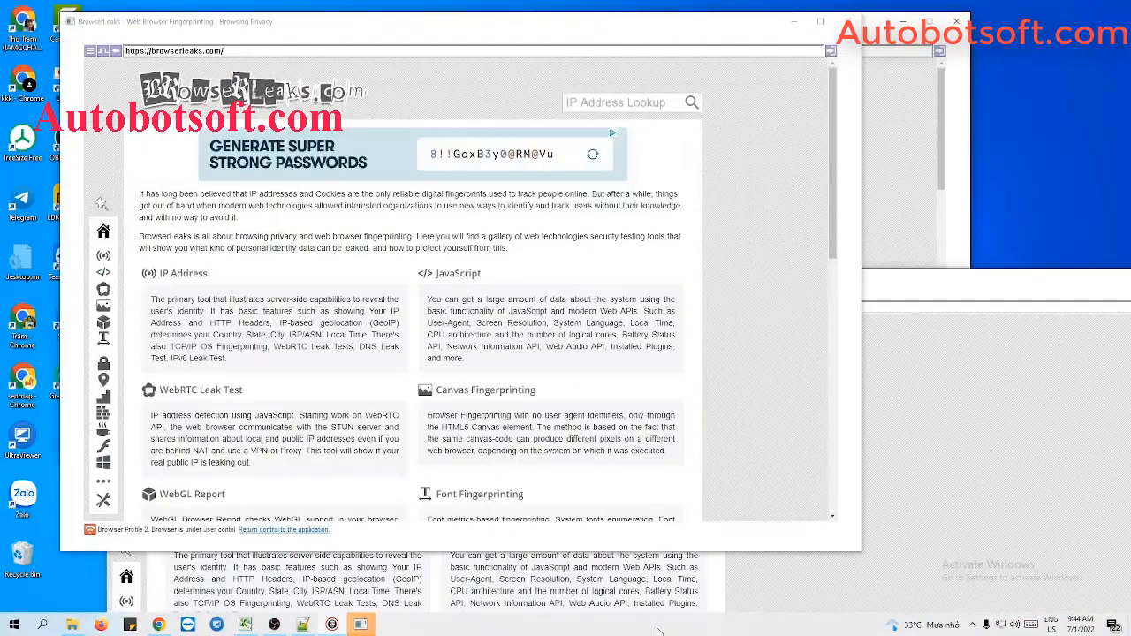
right_click(661, 629)
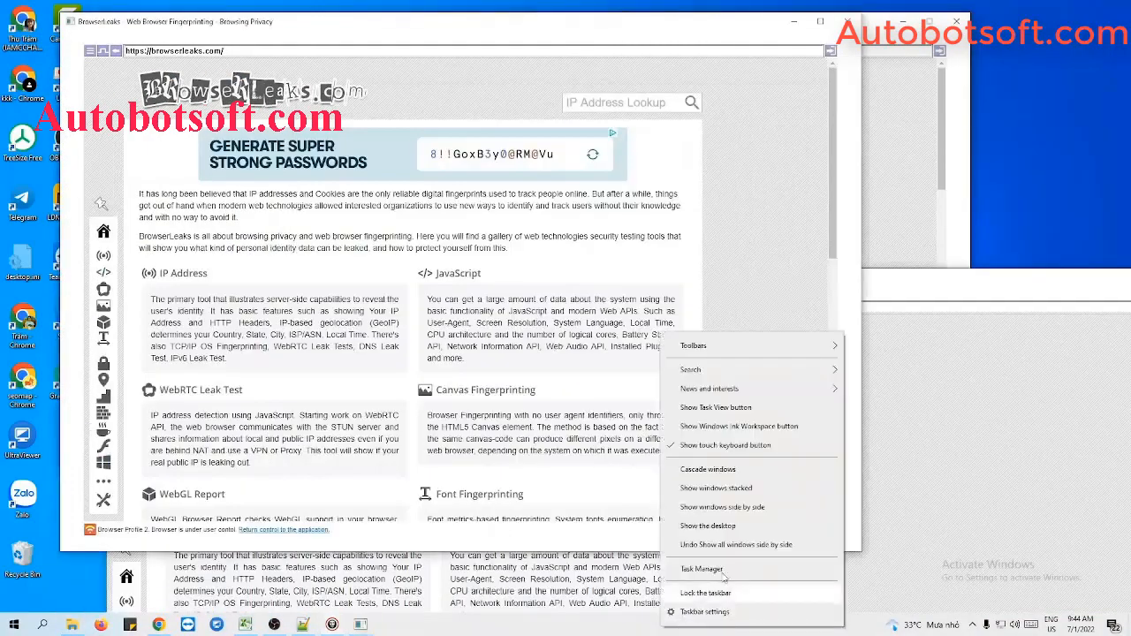
click(745, 514)
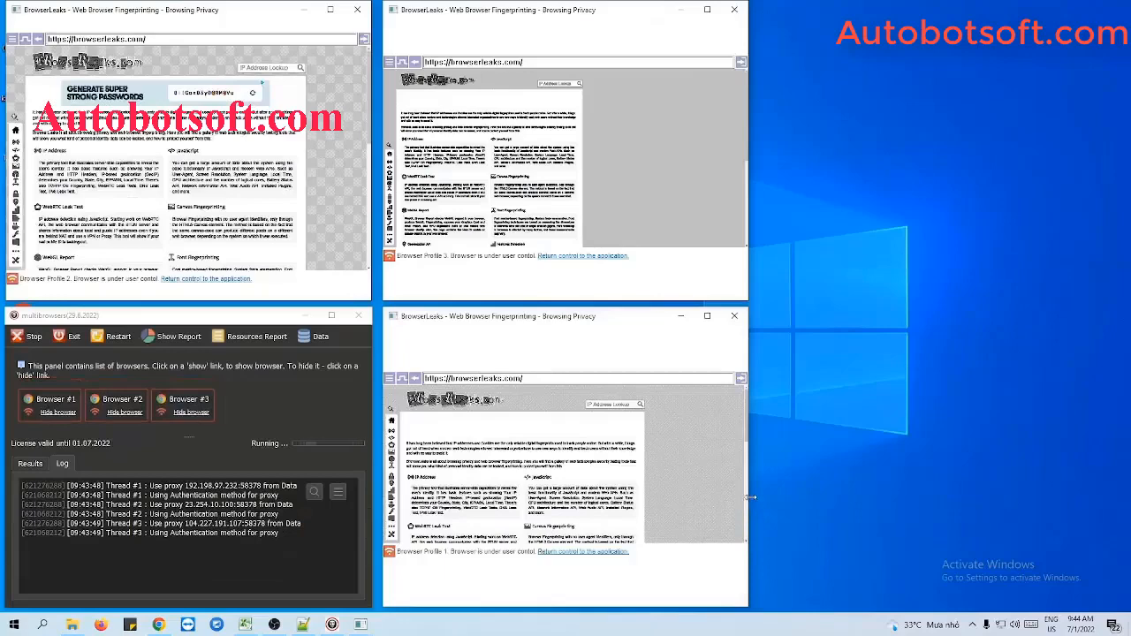
drag(749, 506, 1111, 517)
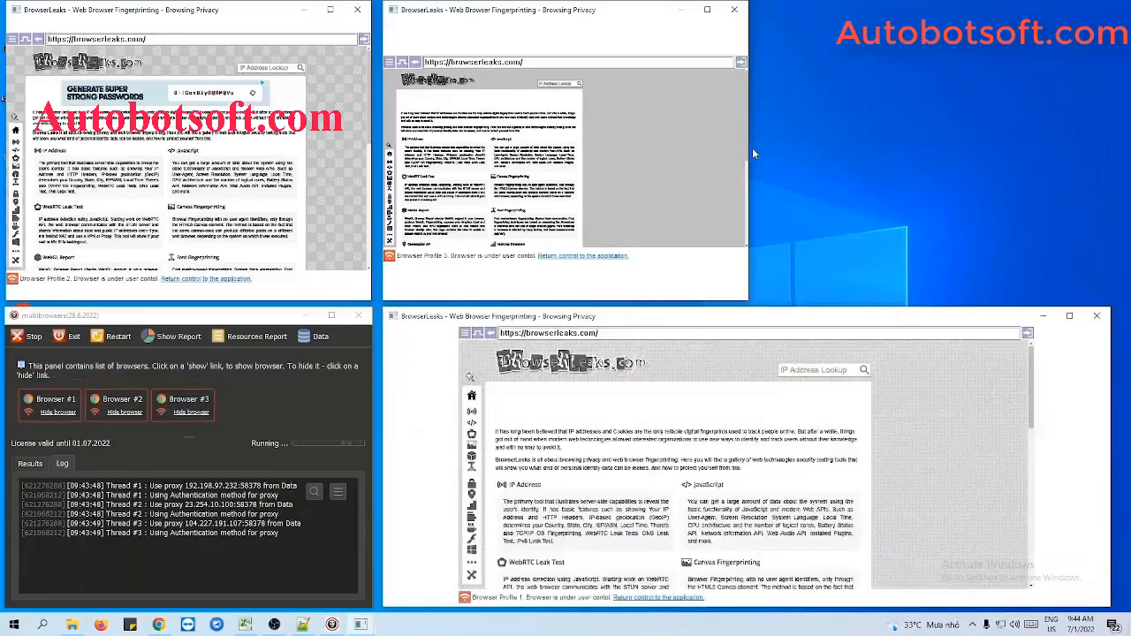
drag(749, 148, 1107, 179)
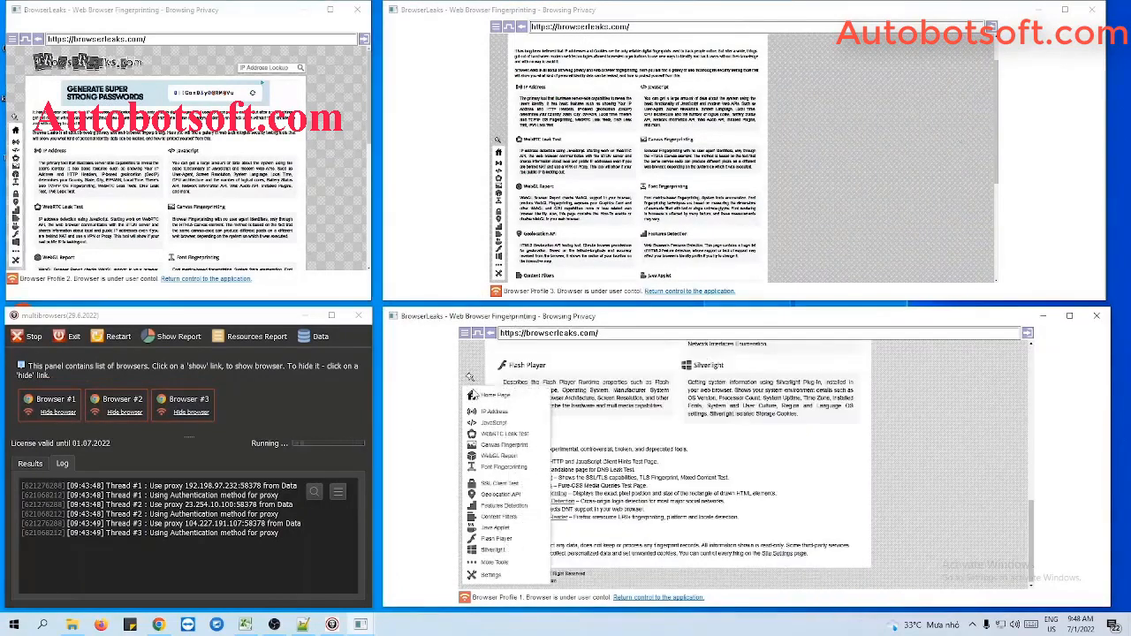
Step: Open whatismyproxy.com in Chrome and copy its address
click(165, 623)
click(231, 30)
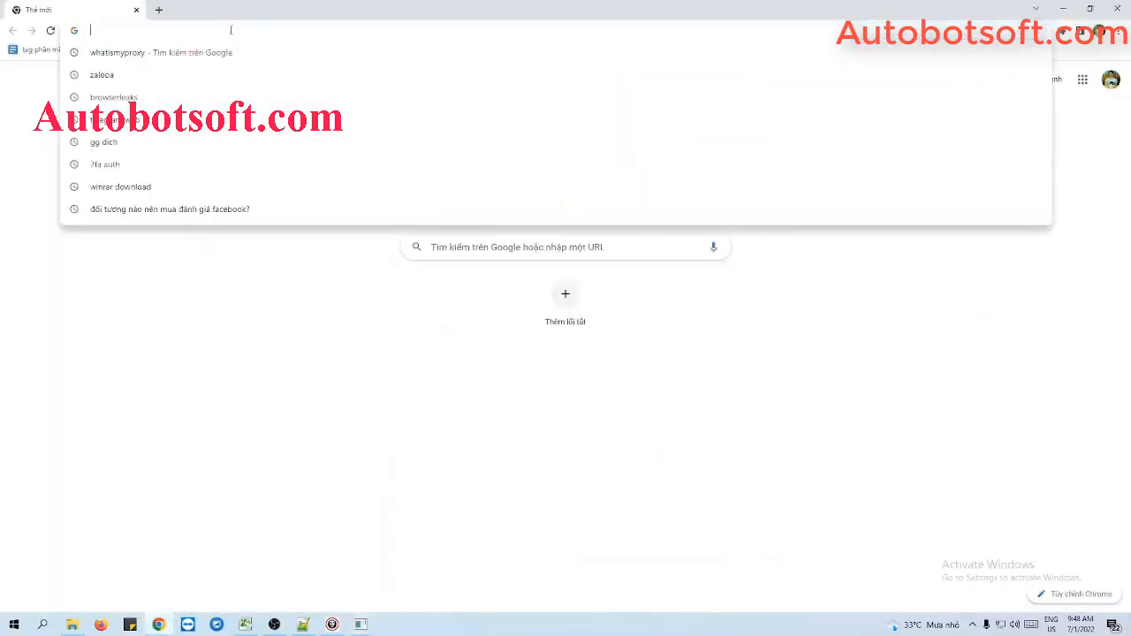
text(whatism)
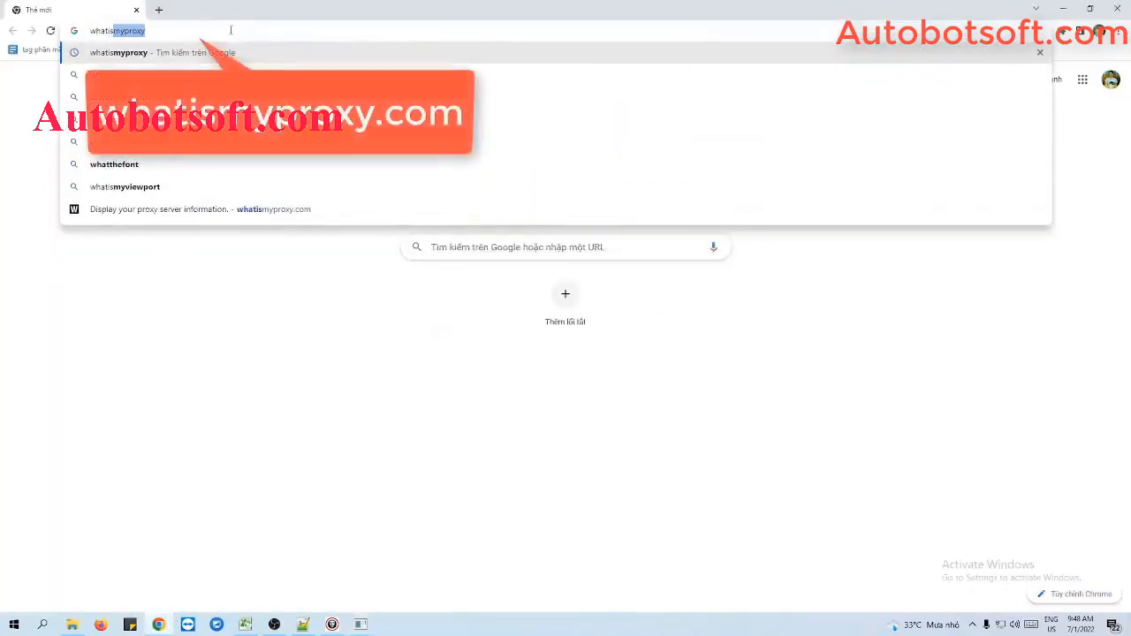
text(yproxy)
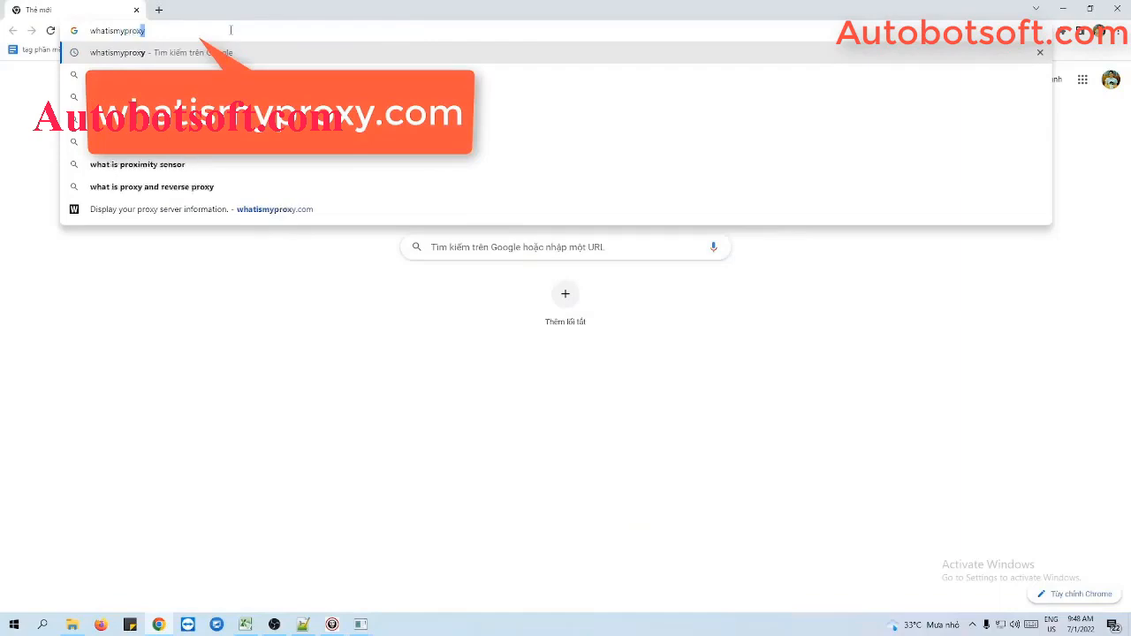
text(.com)
key(Return)
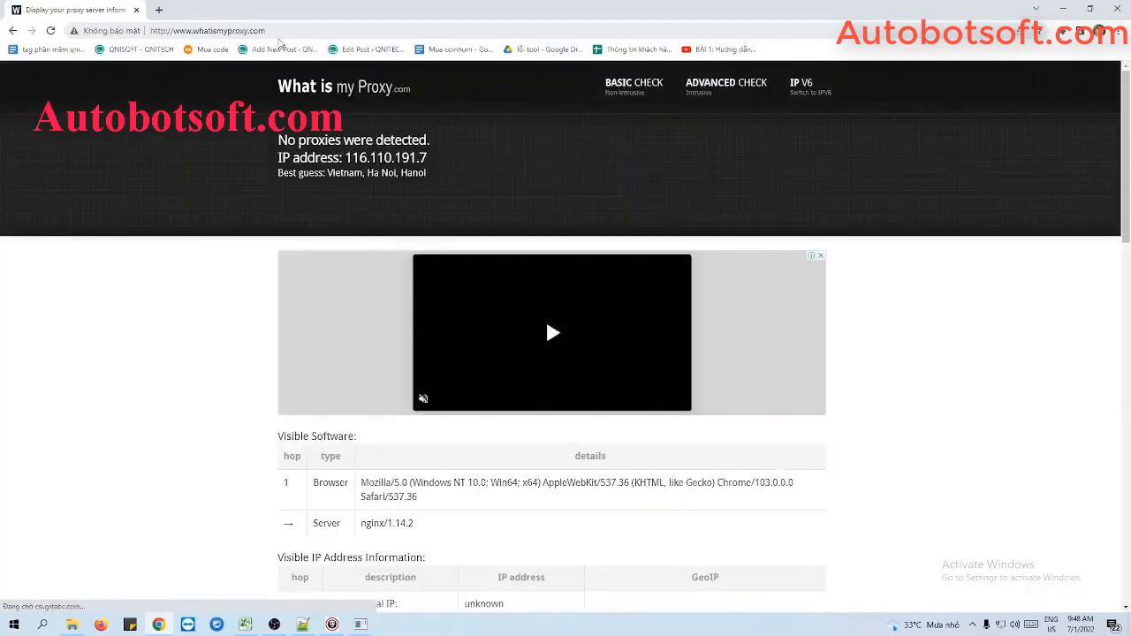
click(291, 33)
key(ctrl+c)
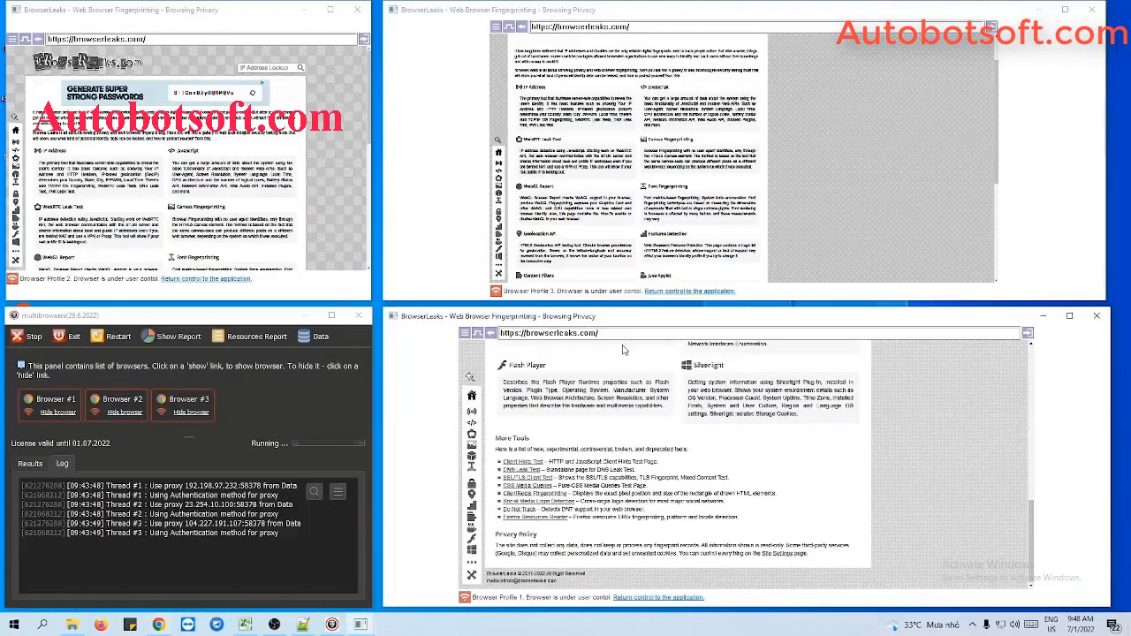
click(622, 333)
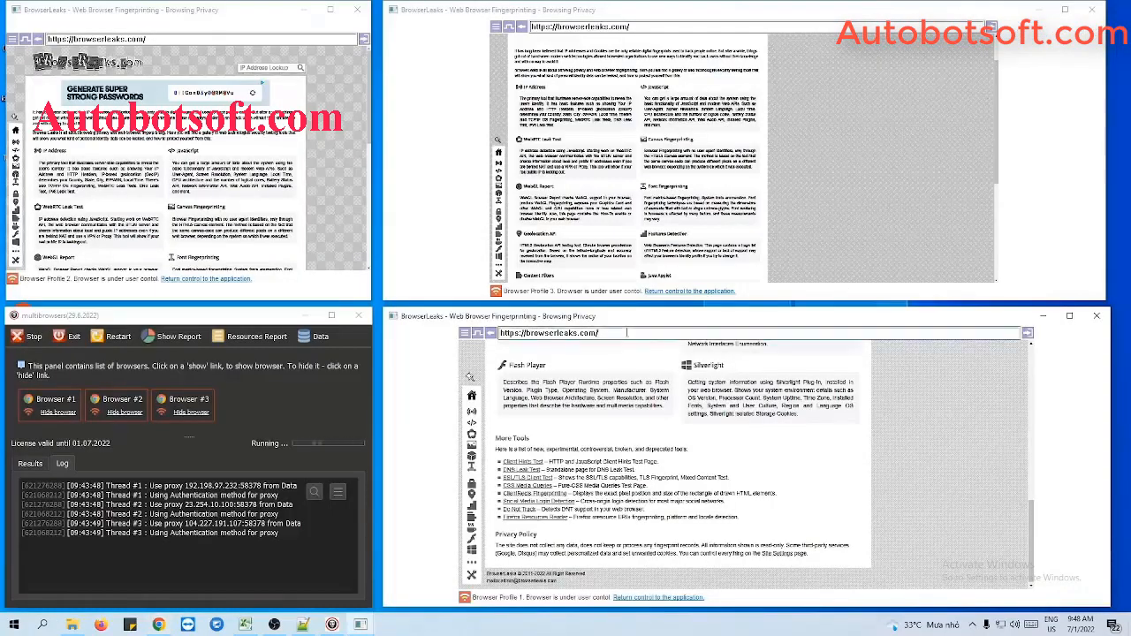
key(ctrl+v)
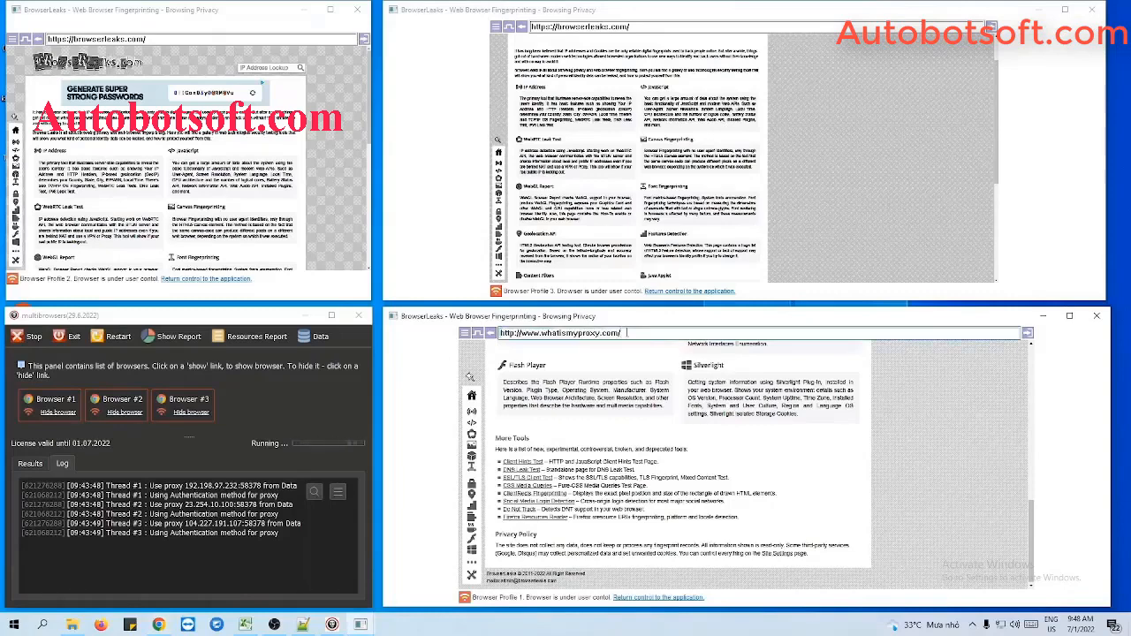
key(Return)
click(643, 27)
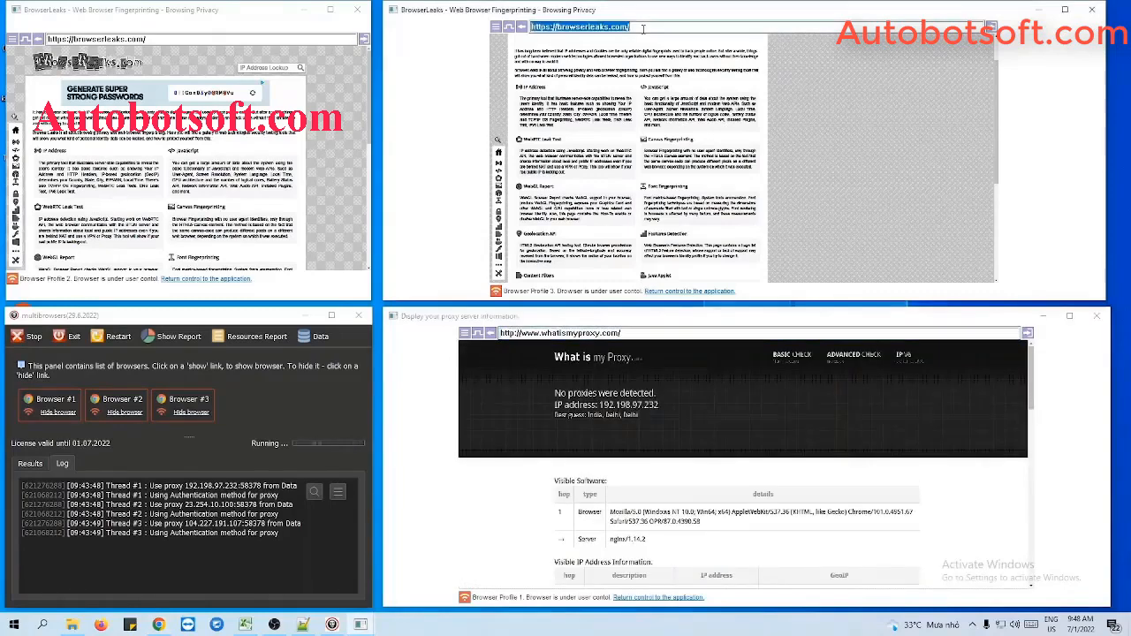
key(ctrl+v)
click(260, 39)
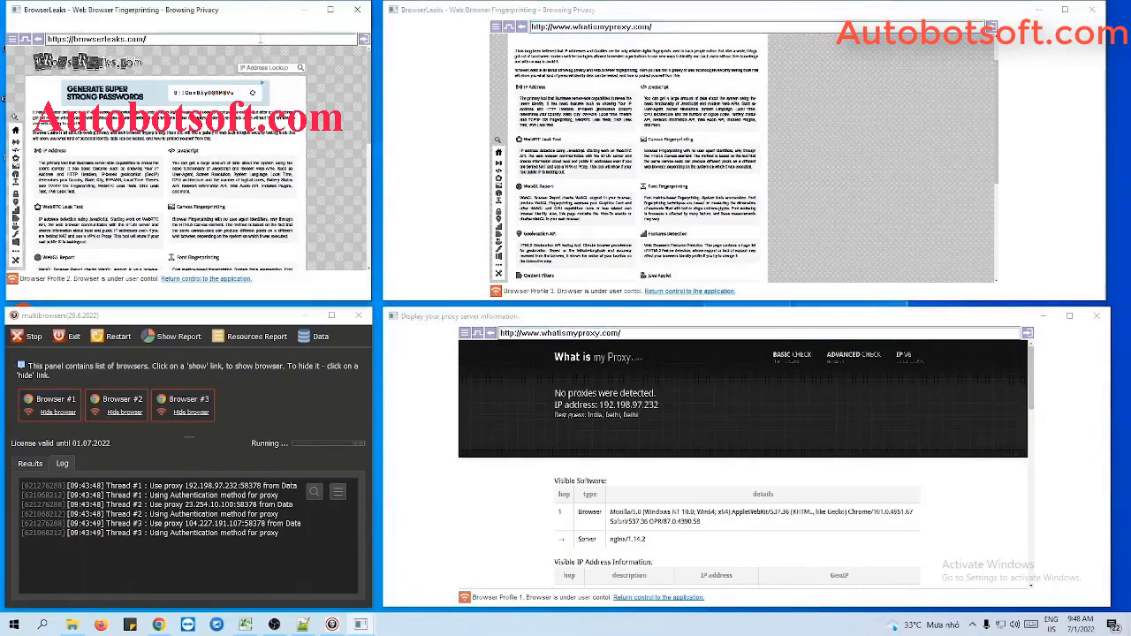
key(ctrl+v)
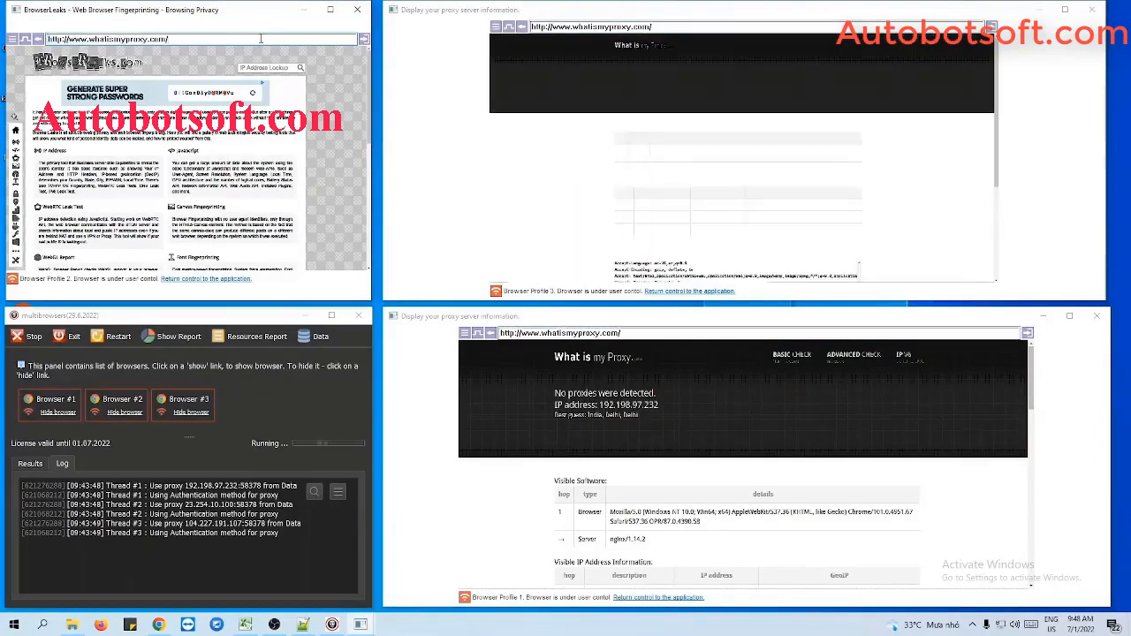
key(Return)
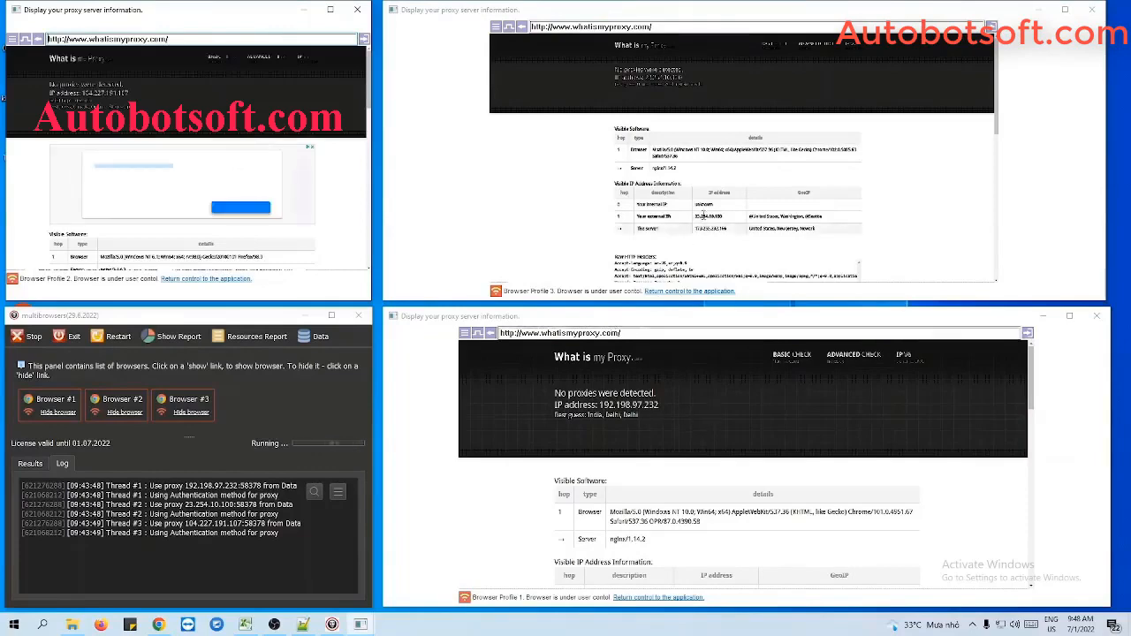
Step: Enlarge each of the three browser profile windows in turn to examine the external IP address shown on whatismyproxy.com
scroll(822, 483, down, 2)
click(1069, 316)
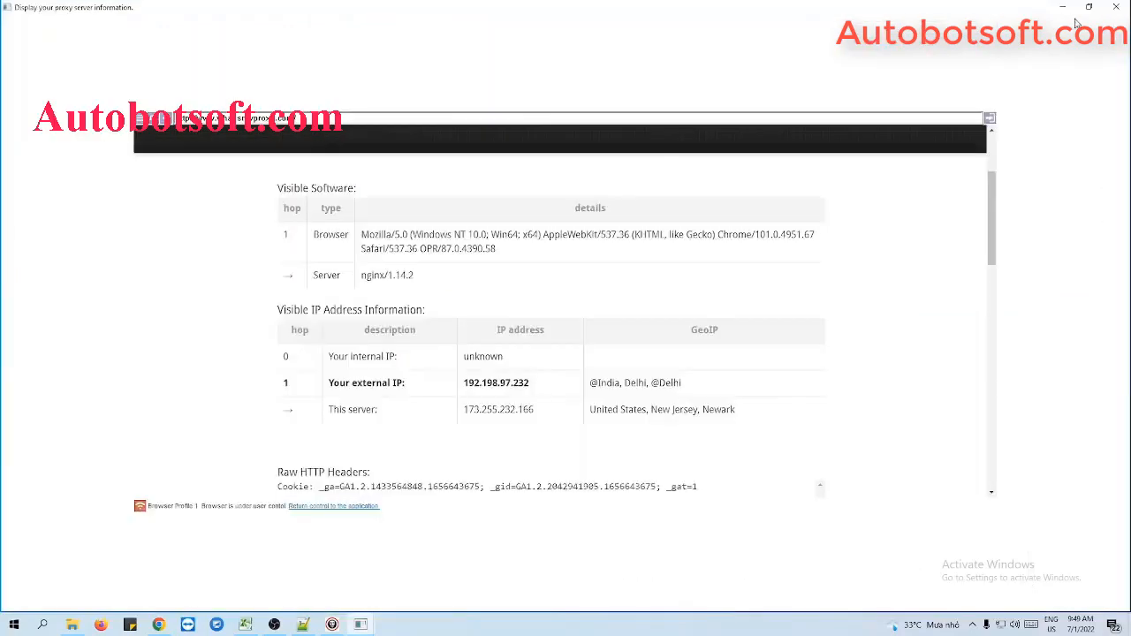
click(1089, 9)
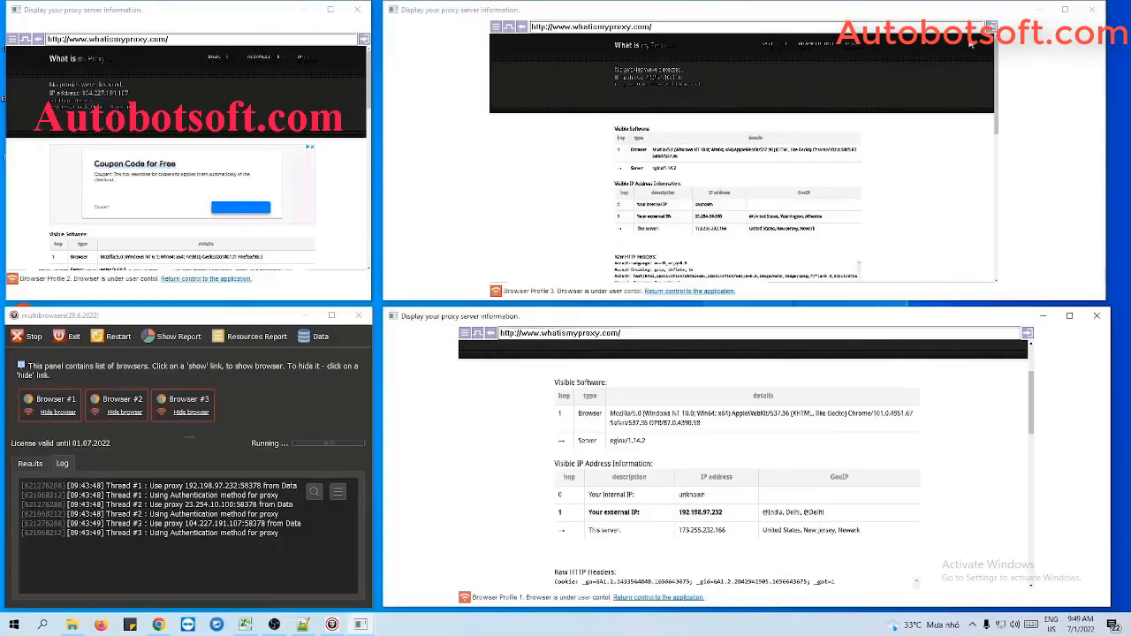
click(1065, 9)
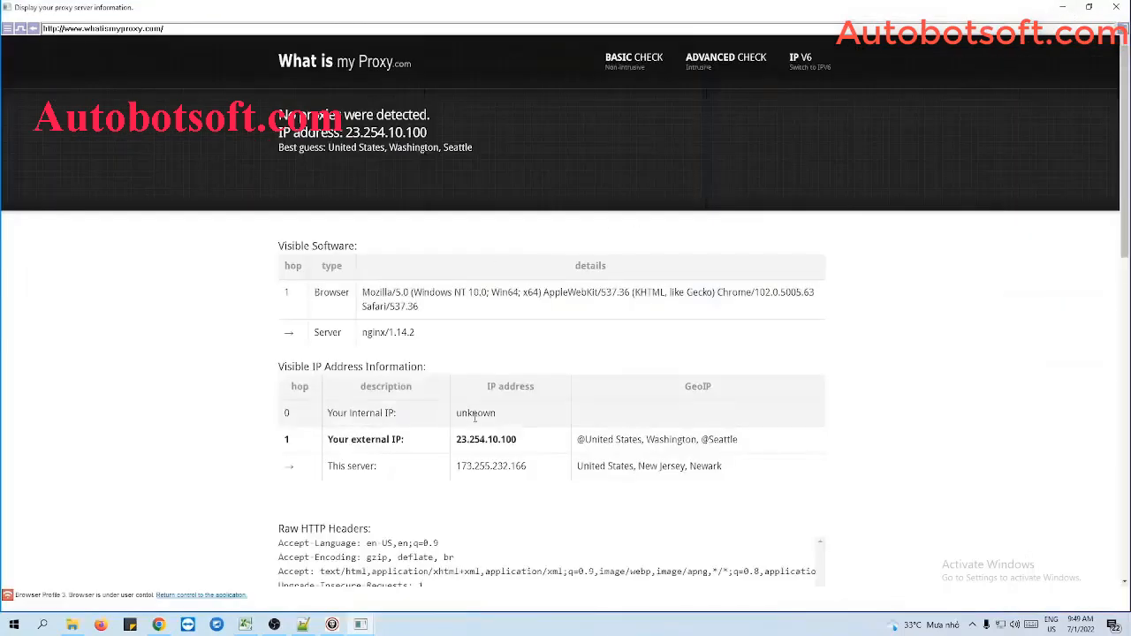
click(1090, 8)
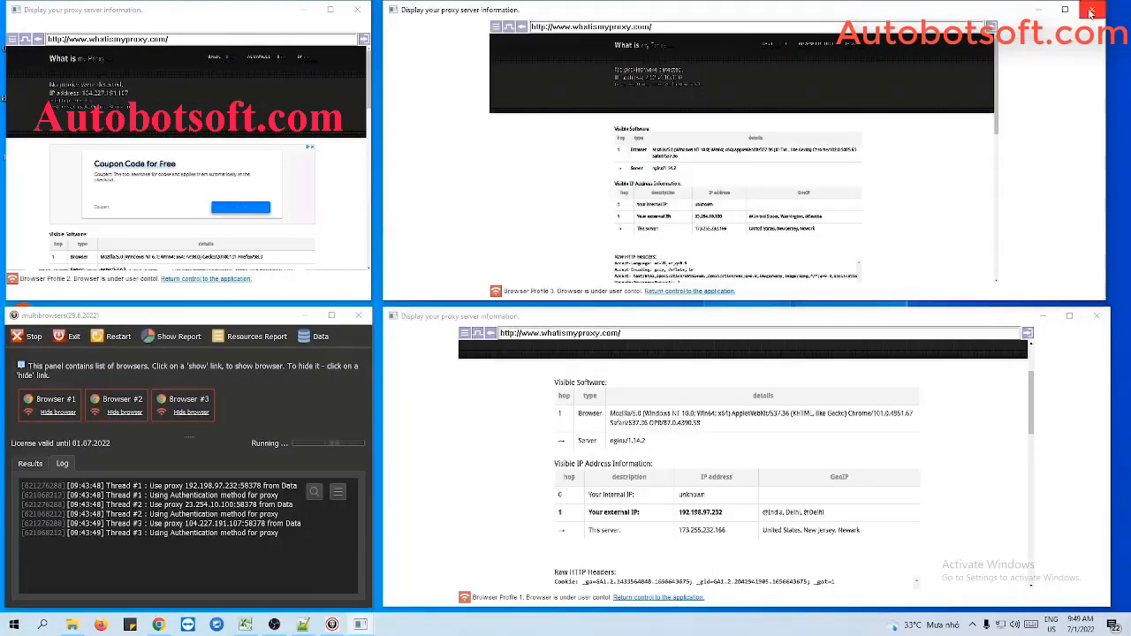
click(328, 8)
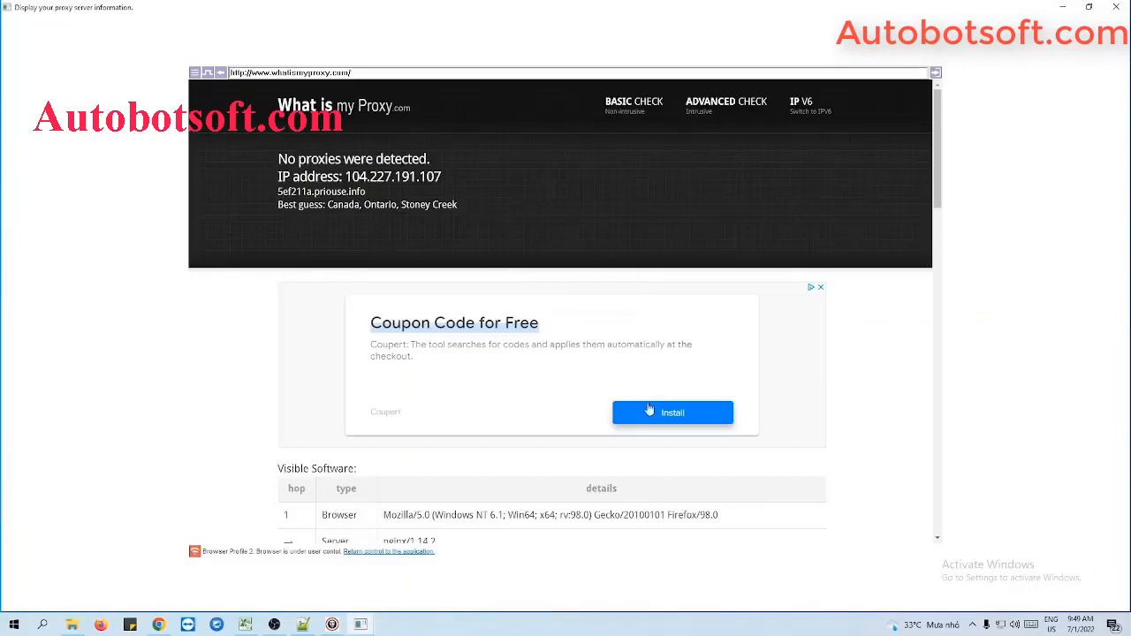
scroll(500, 503, down, 3)
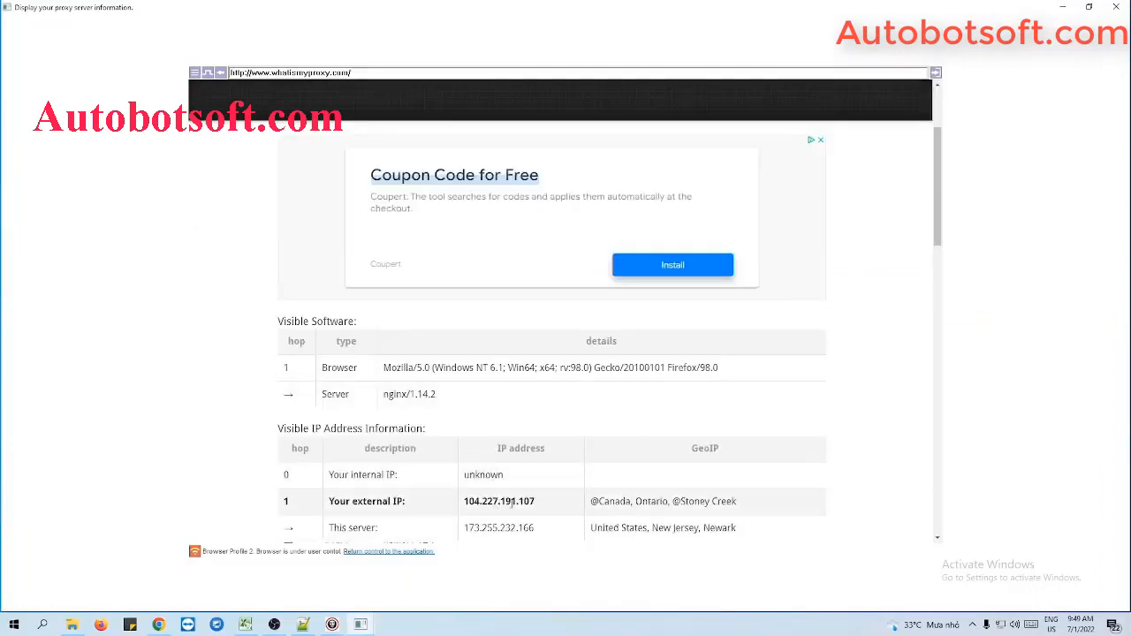
click(1089, 8)
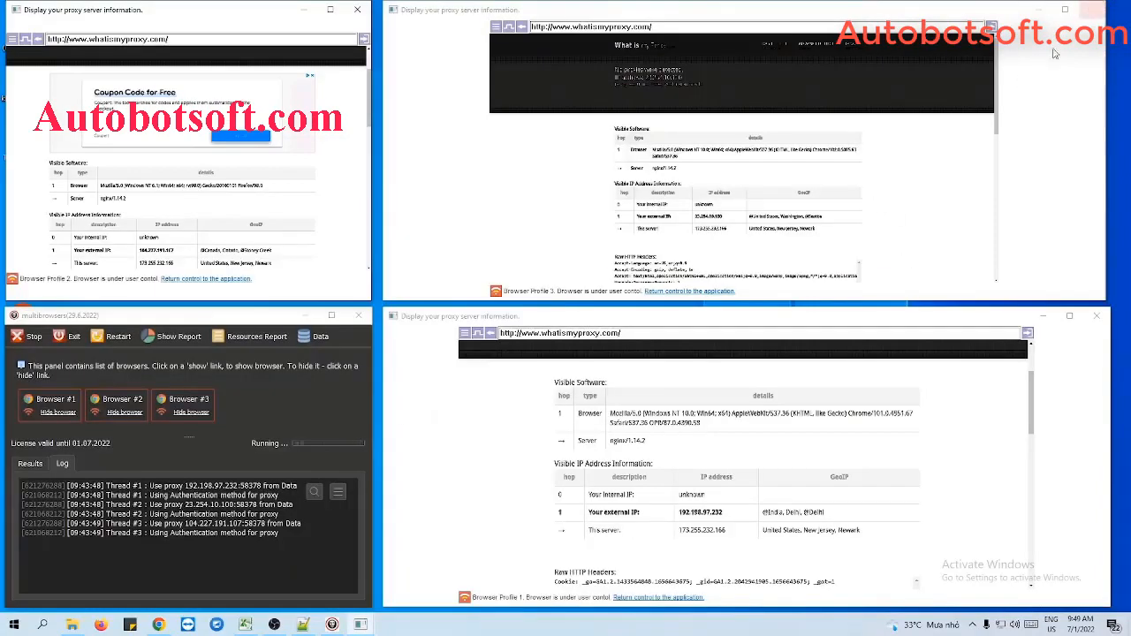
Step: Enter Facebook.com as the address in Browser Profile 1's window
click(644, 332)
text(Fa)
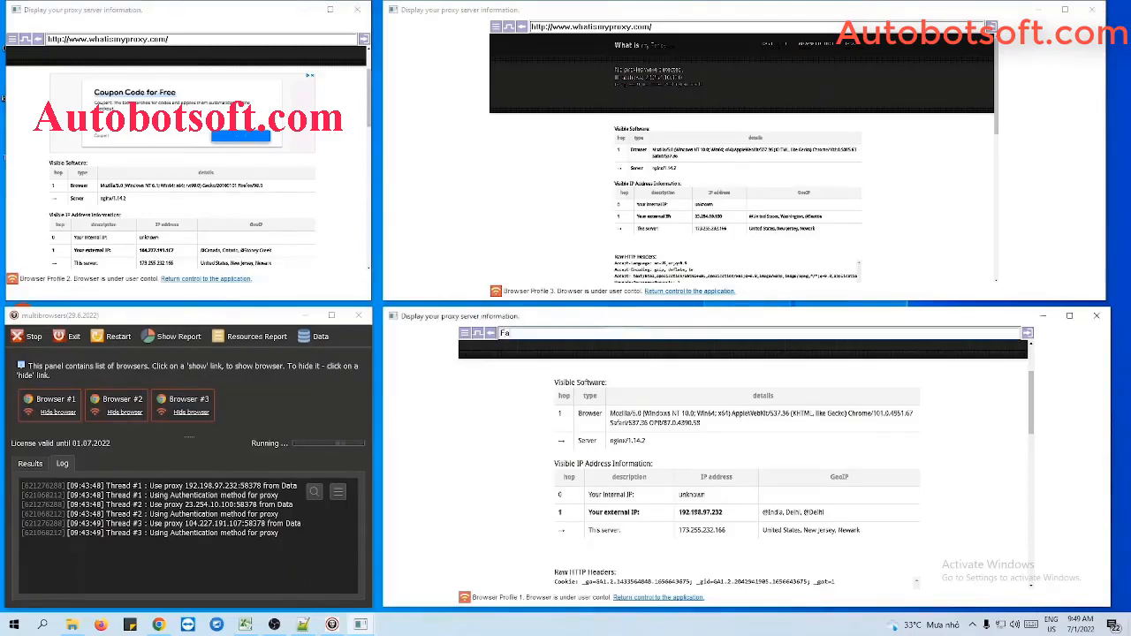
text(cebook.com)
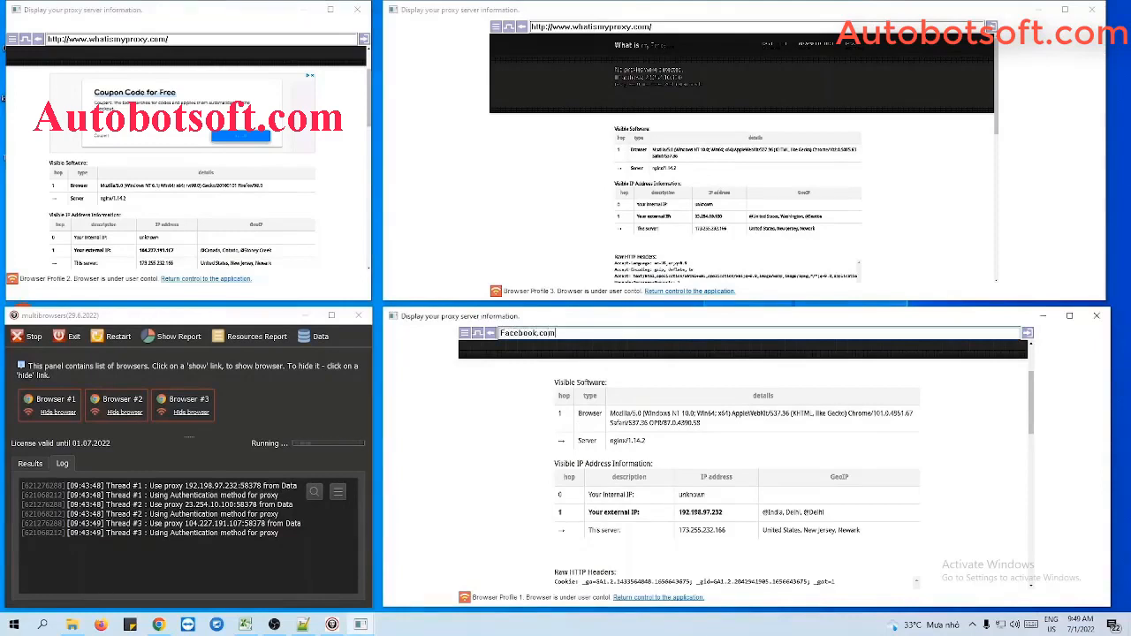
Step: Replace the address in Browser Profile 3's window with Twitter.com
click(680, 27)
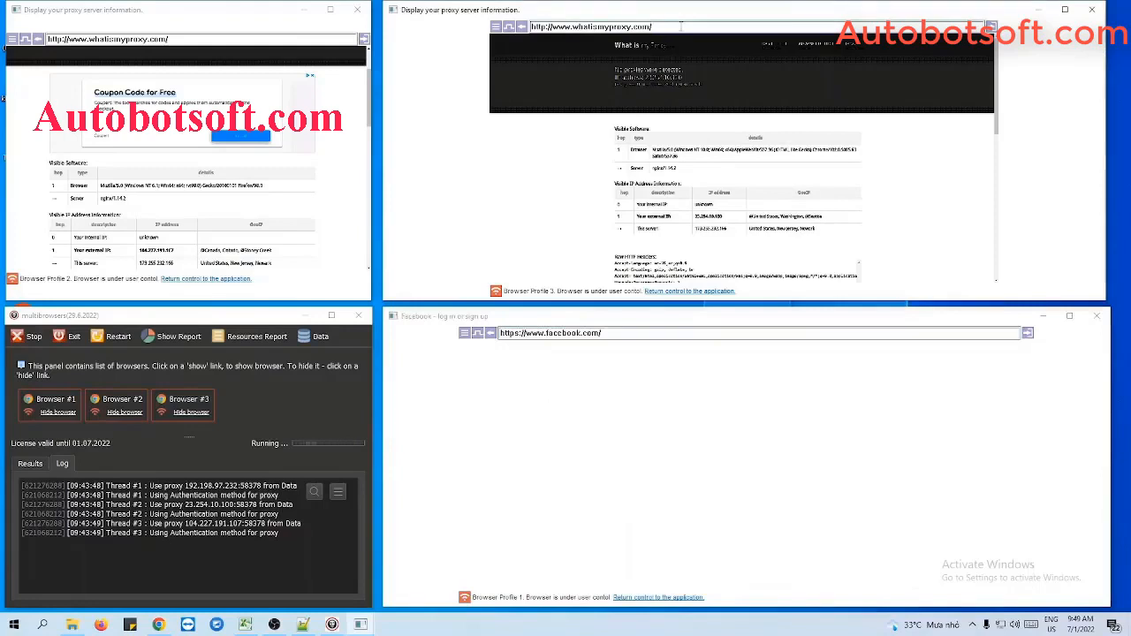
key(ctrl+a)
text(T)
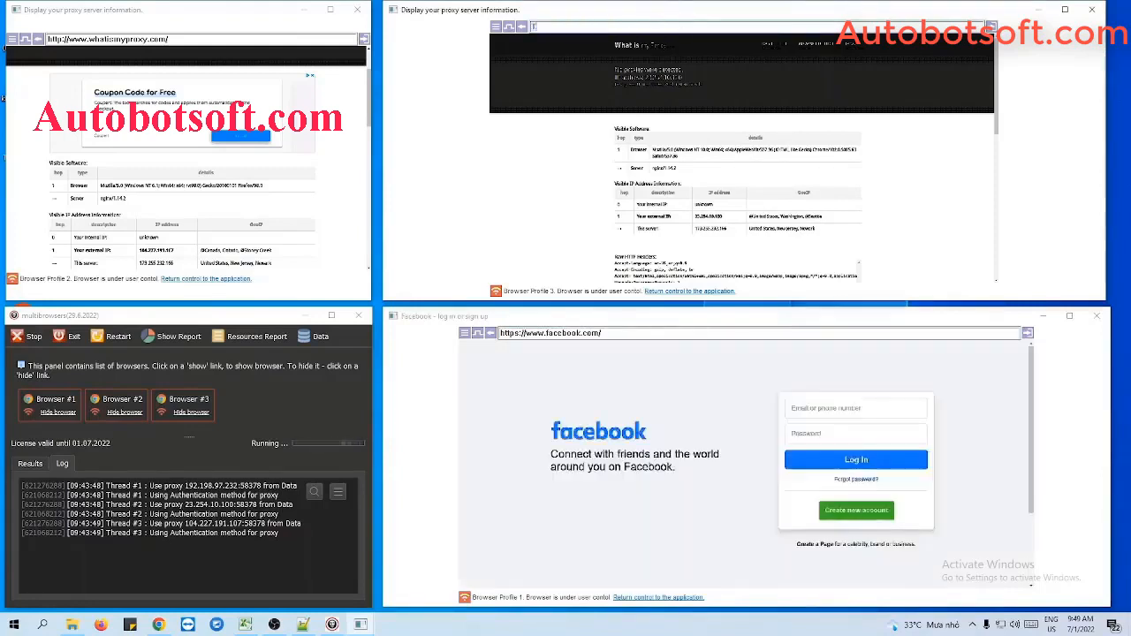
text(witte)
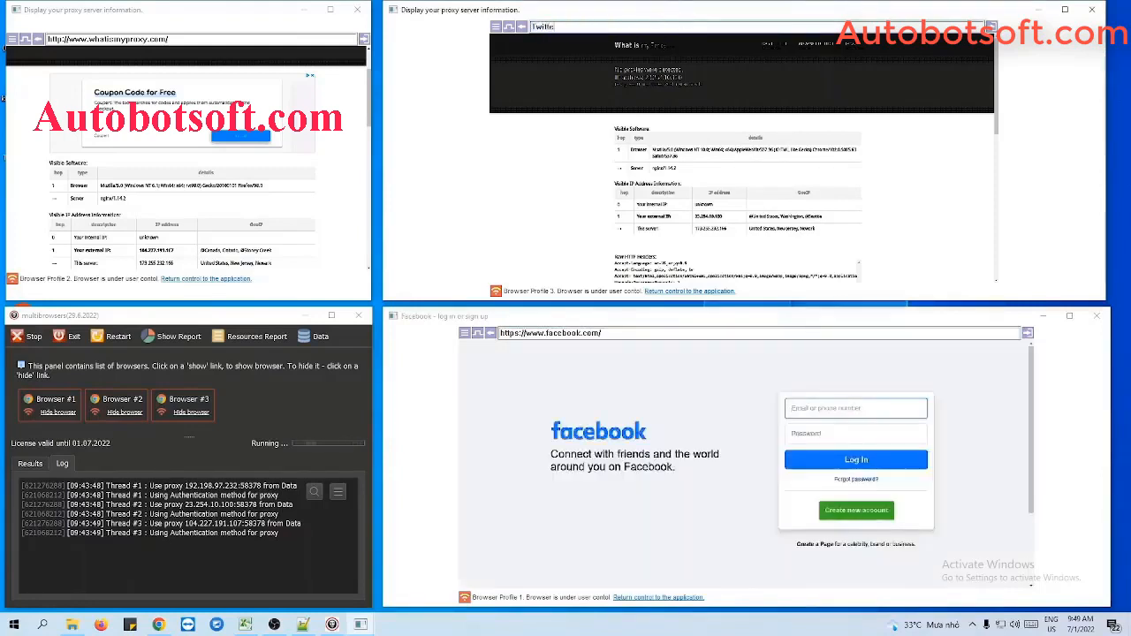
text(r.com)
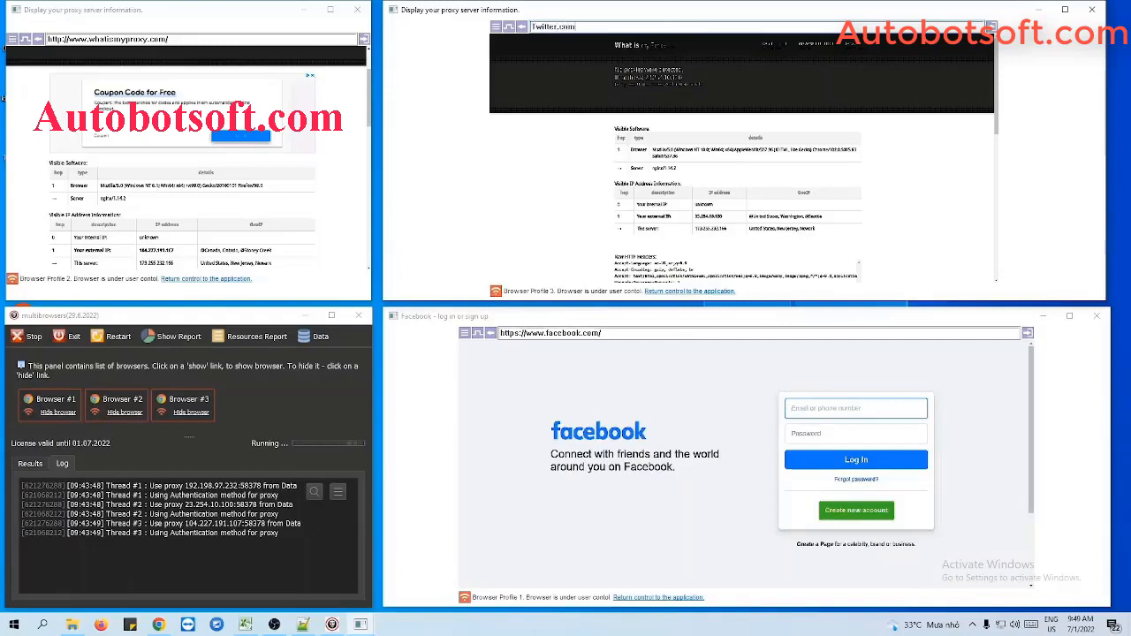
Step: Replace the address in Browser Profile 2's window with Youtube.com and load it
click(180, 39)
text(Yout)
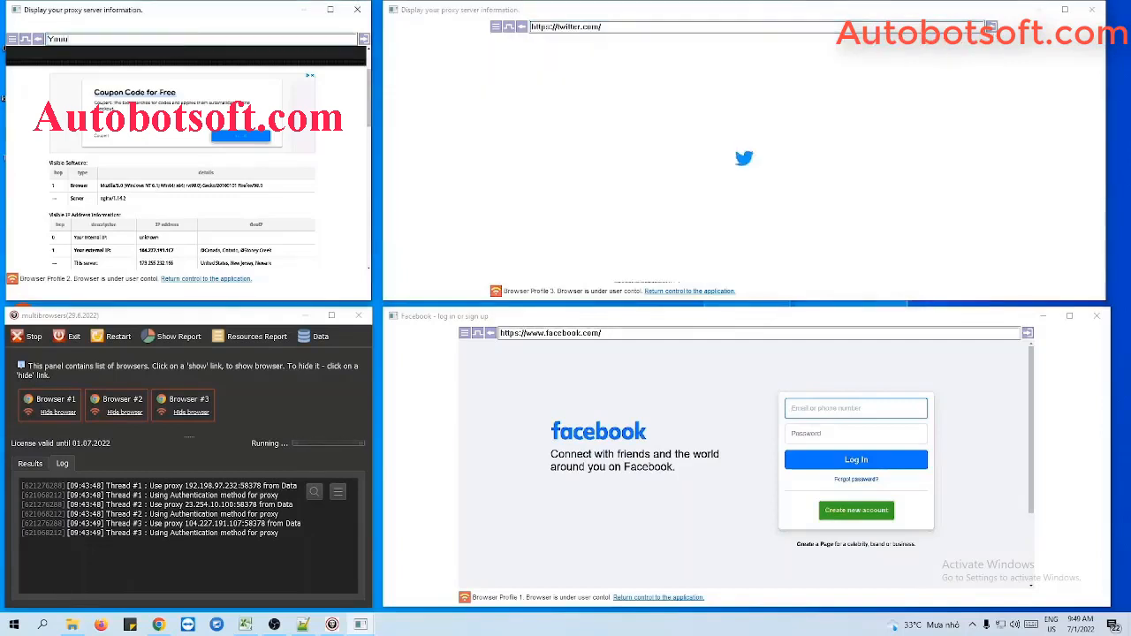
text(ube.com)
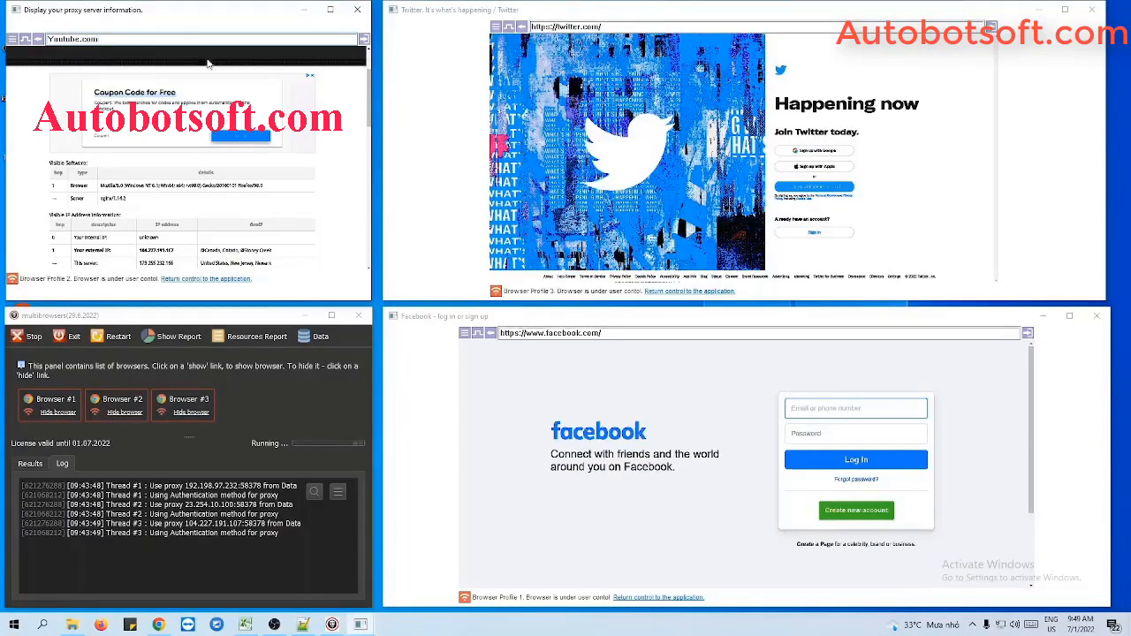
key(Return)
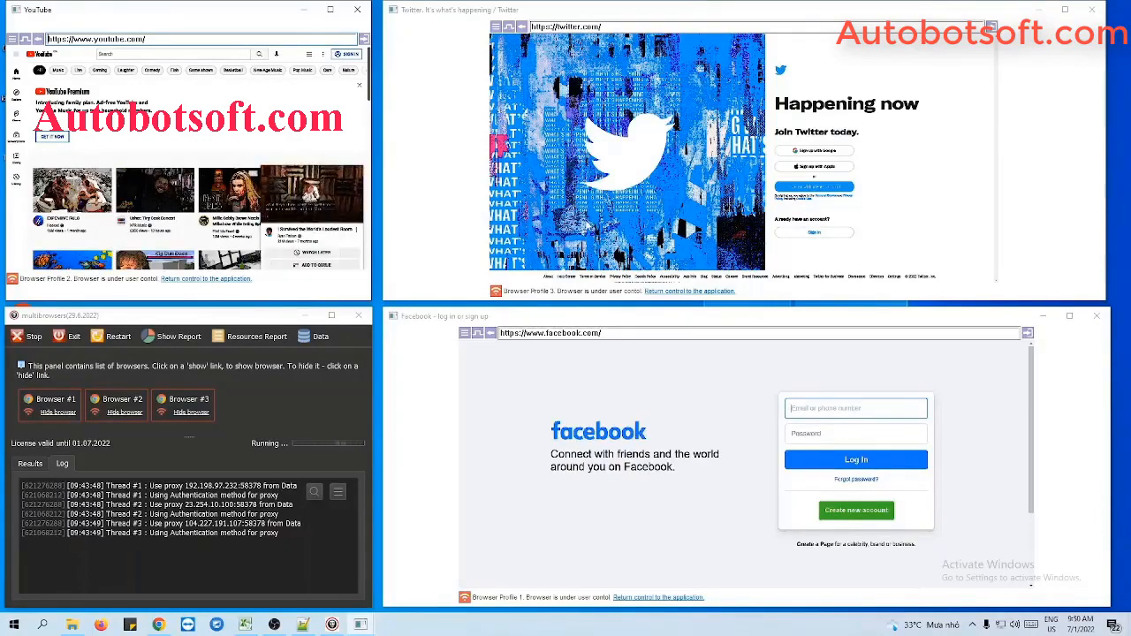
Step: Close Browser Profile 3's window and confirm returning control to the application
click(1092, 10)
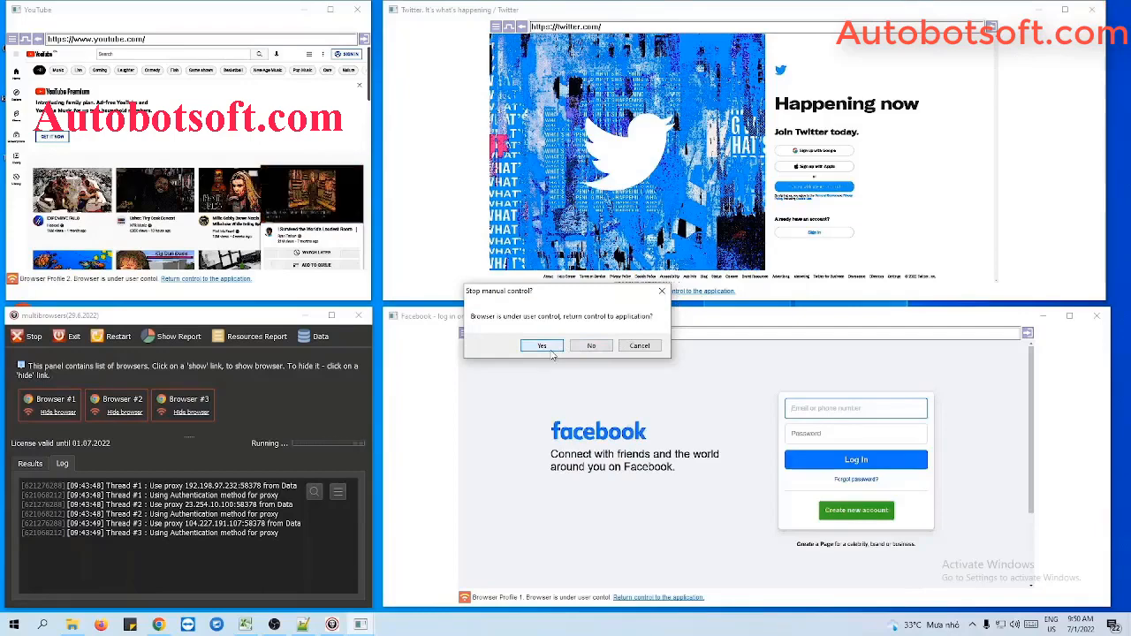
click(551, 350)
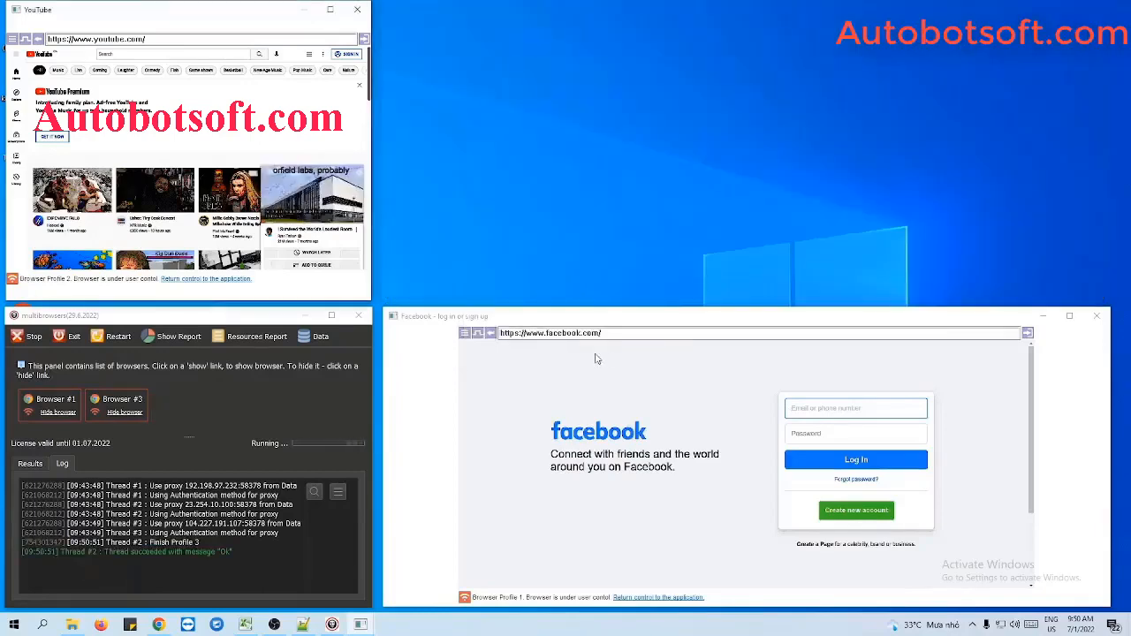